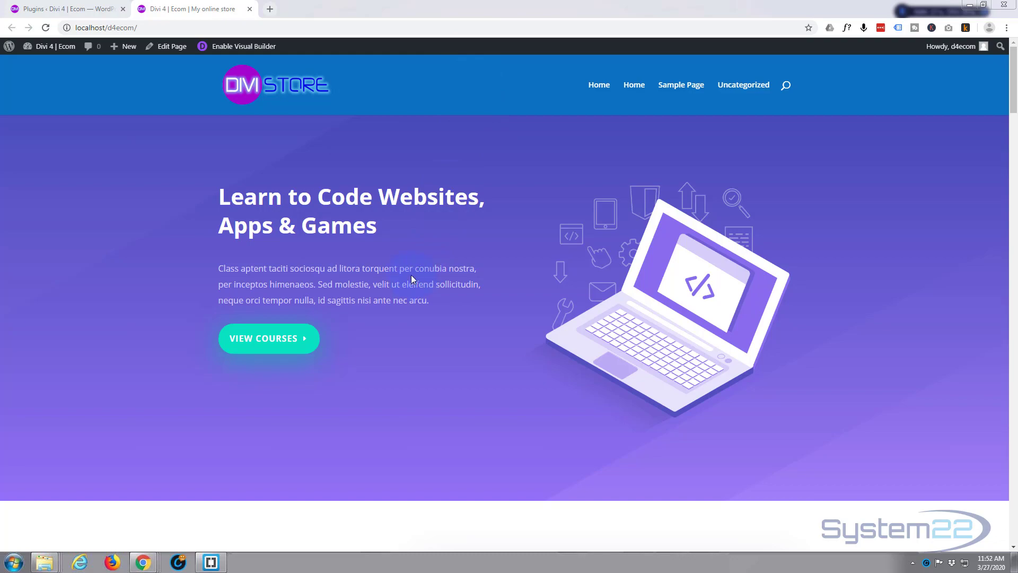
{"action": "scroll", "coordinate": [451, 365], "scroll_direction": "down", "scroll_amount": 10}
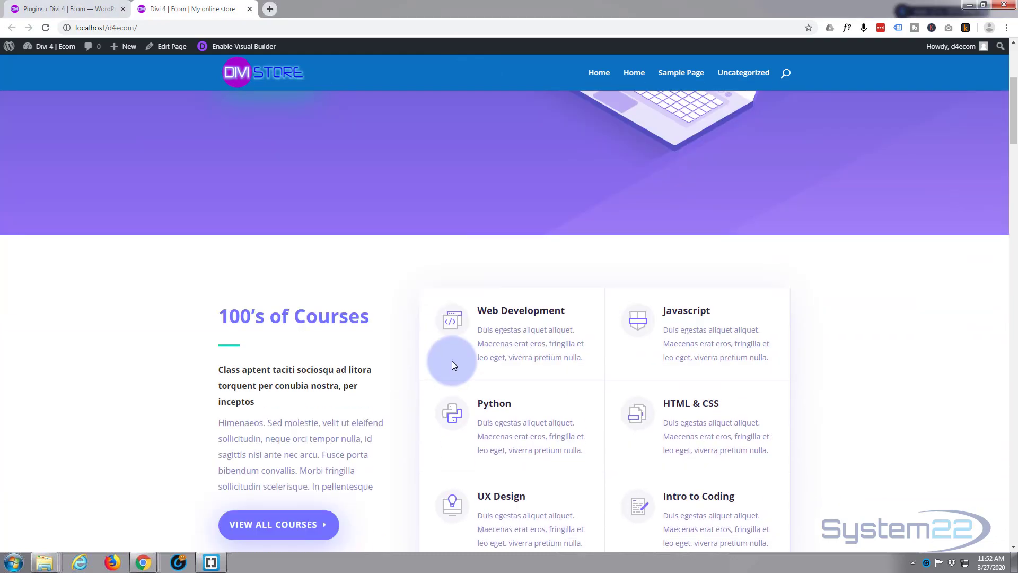
{"action": "scroll", "coordinate": [453, 361], "scroll_direction": "up", "scroll_amount": 3}
{"action": "scroll", "coordinate": [453, 360], "scroll_direction": "up", "scroll_amount": 7}
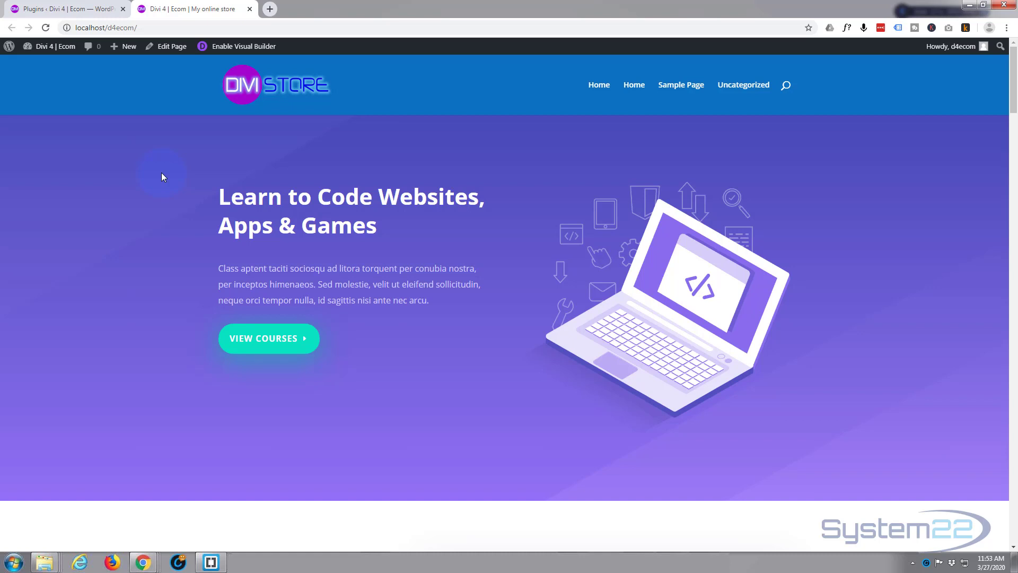
Go to adding a new plugin in the WordPress admin and search the plugin directory for "woocommerce"
{"action": "left_click", "coordinate": [56, 9]}
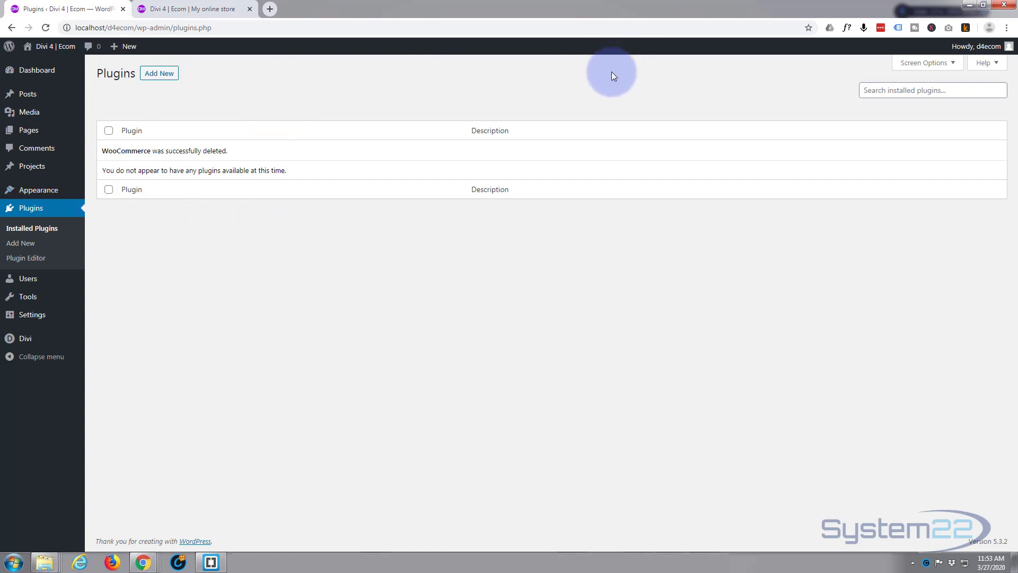
{"action": "left_click", "coordinate": [156, 77]}
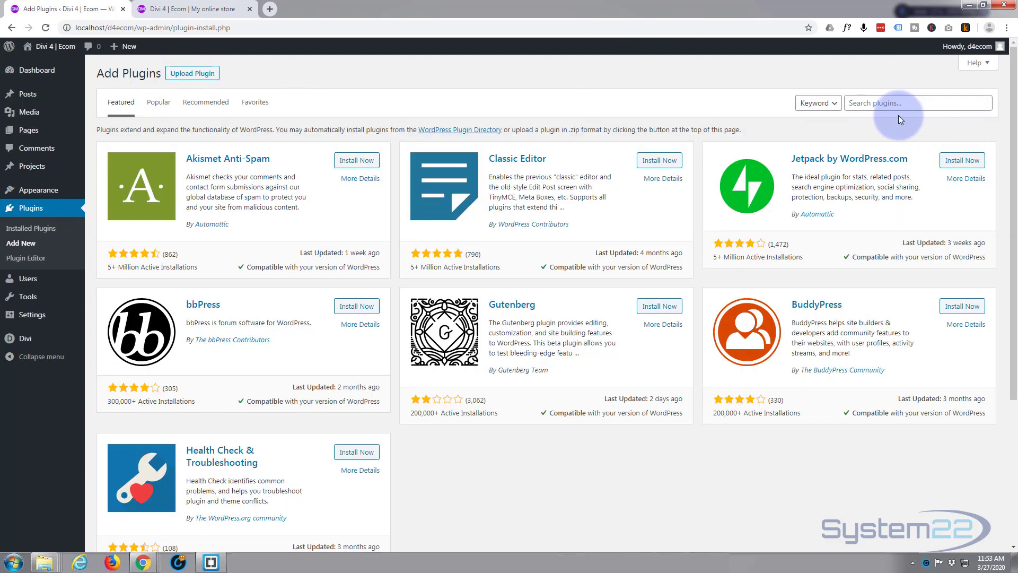
{"action": "left_click", "coordinate": [848, 103]}
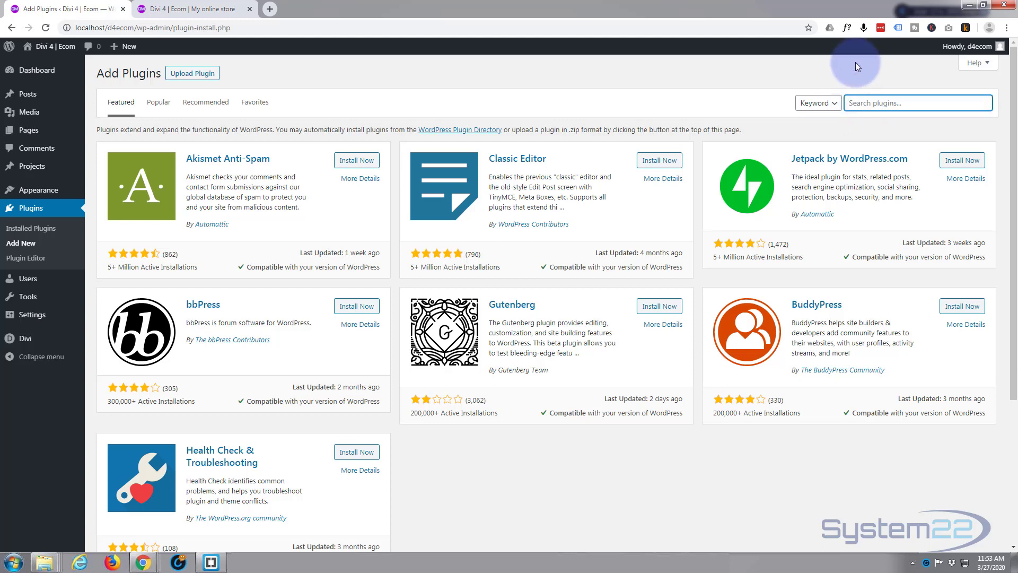
{"action": "type", "text": "woocommerce"}
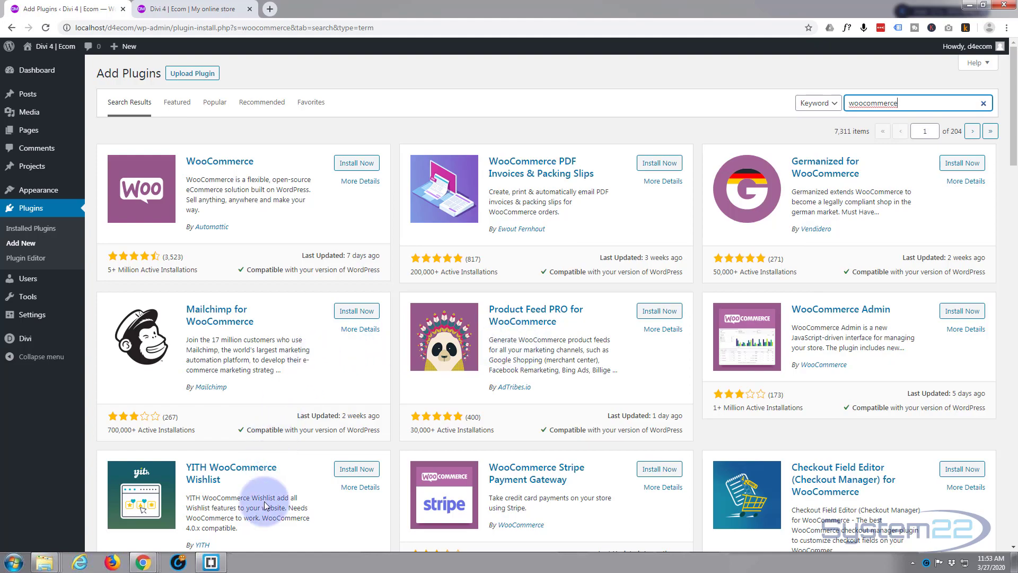
Install and activate the WooCommerce plugin by Automattic from the search results
{"action": "scroll", "coordinate": [589, 488], "scroll_direction": "down", "scroll_amount": 1}
{"action": "scroll", "coordinate": [587, 487], "scroll_direction": "down", "scroll_amount": 9}
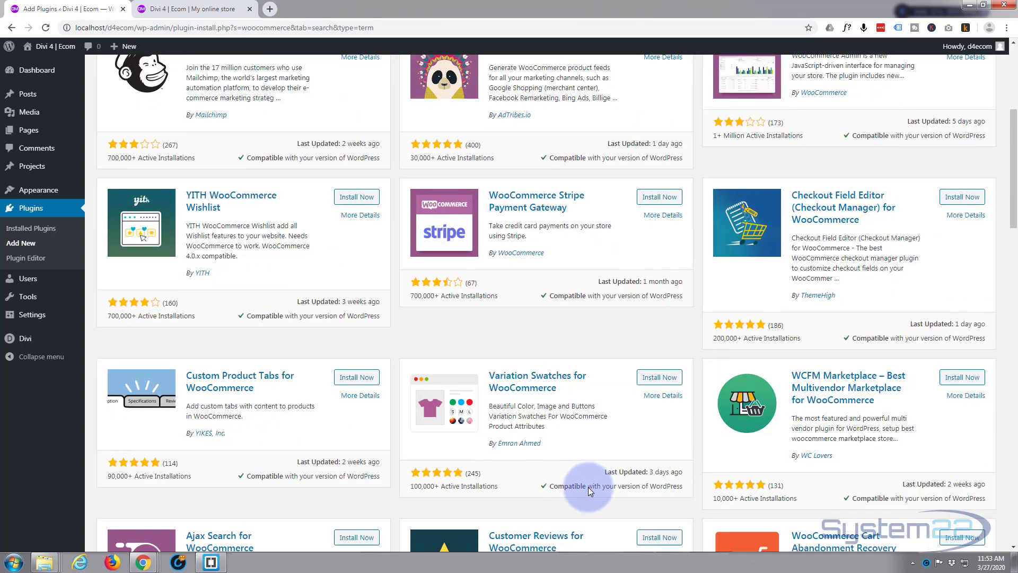
{"action": "scroll", "coordinate": [589, 486], "scroll_direction": "up", "scroll_amount": 10}
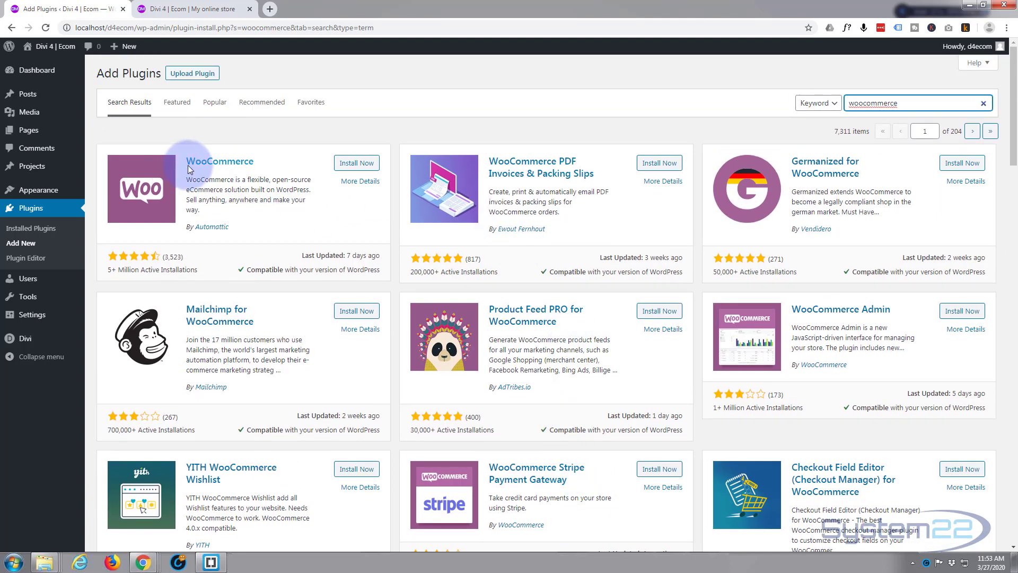
{"action": "left_click", "coordinate": [350, 167]}
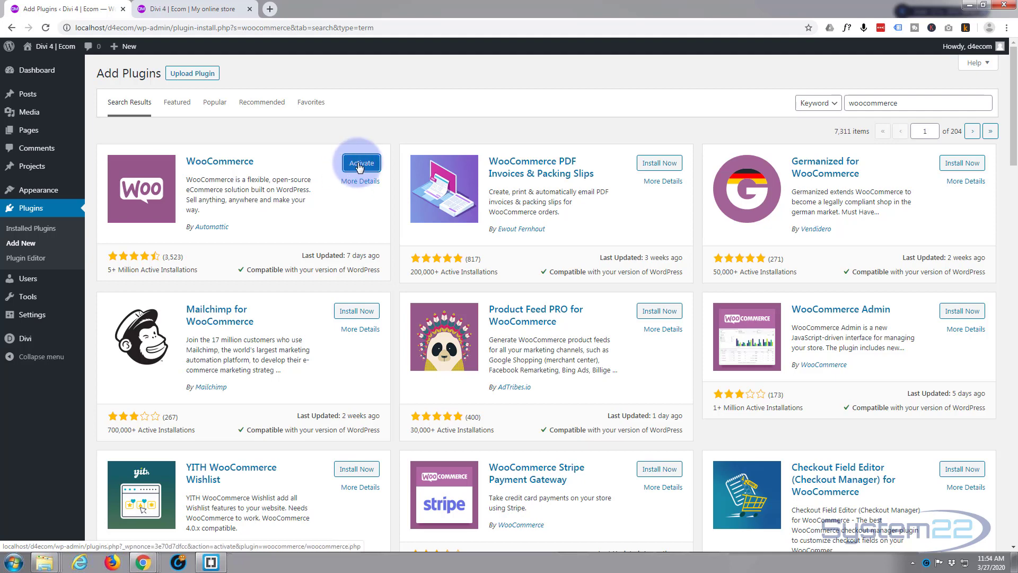
{"action": "left_click", "coordinate": [360, 164]}
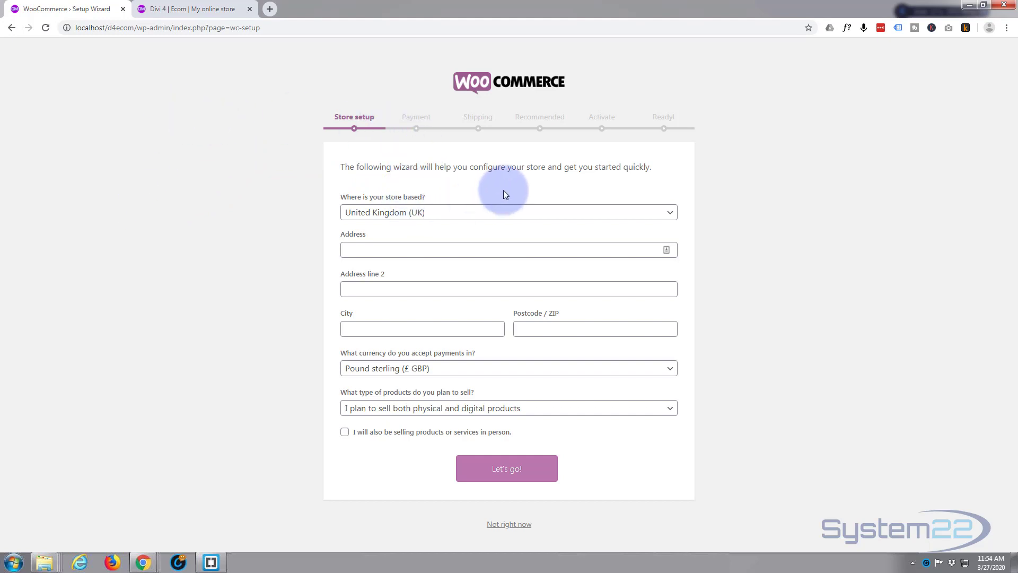
Set the store's location to United States (US) and enter the store's street address
{"action": "left_click", "coordinate": [666, 212]}
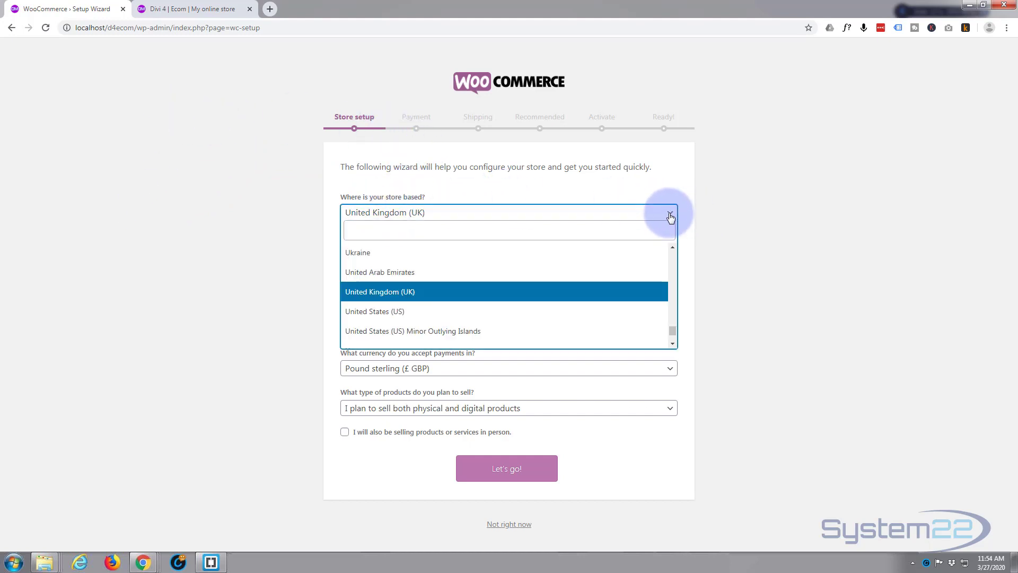
{"action": "left_click", "coordinate": [518, 309]}
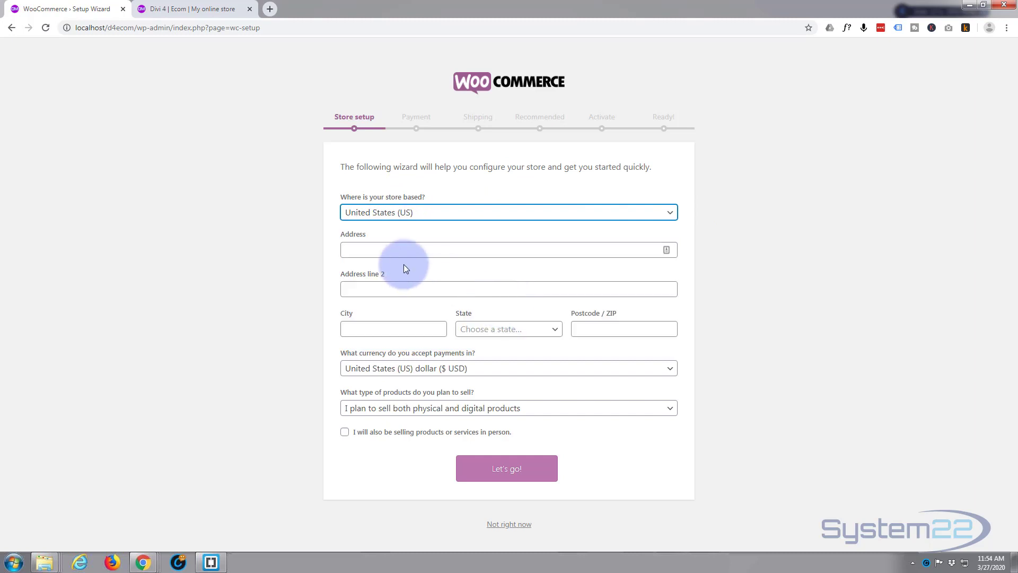
{"action": "left_click", "coordinate": [383, 251]}
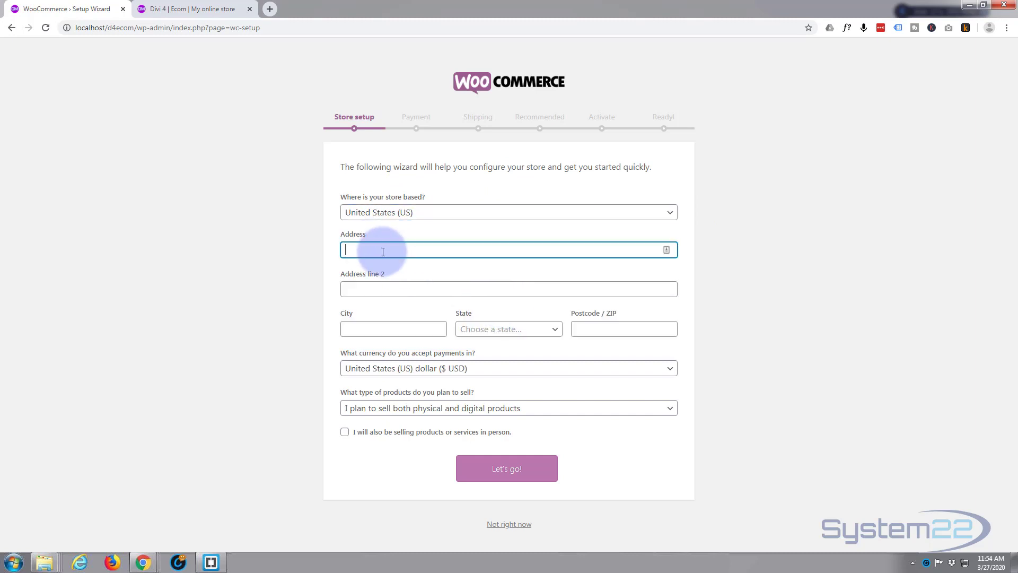
{"action": "type", "text": "my address 123 street"}
Enter the store's city, choose Alabama as the state, and enter the ZIP code
{"action": "left_click", "coordinate": [366, 331]}
{"action": "type", "text": "m"}
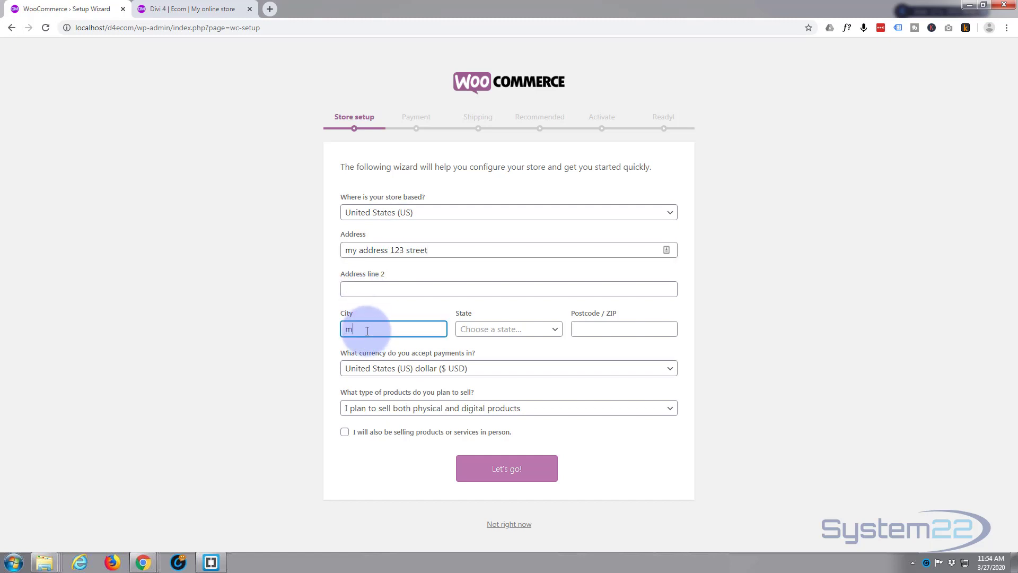
{"action": "type", "text": "ycity"}
{"action": "left_click", "coordinate": [504, 333]}
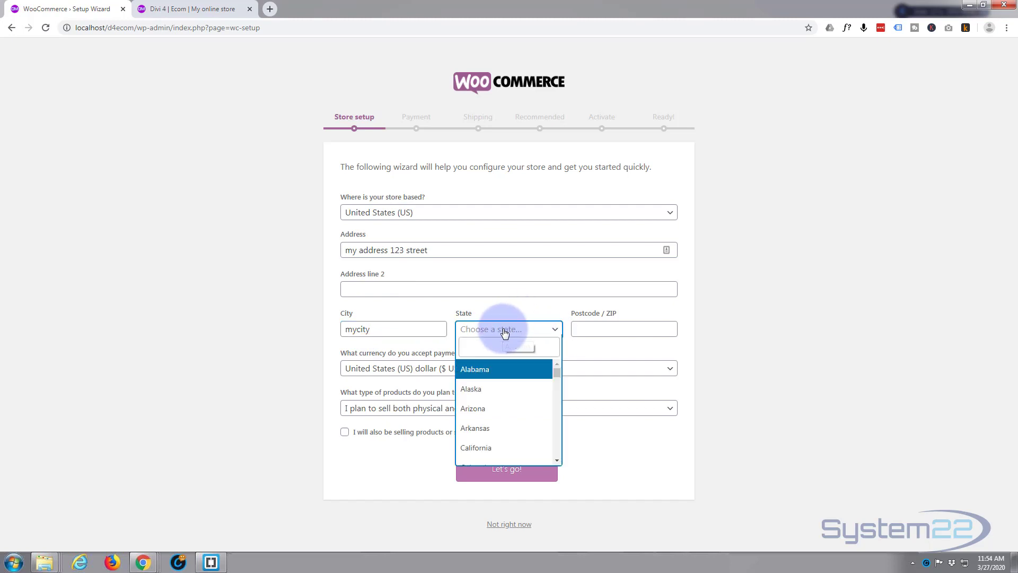
{"action": "left_click", "coordinate": [483, 369]}
{"action": "left_click", "coordinate": [598, 331]}
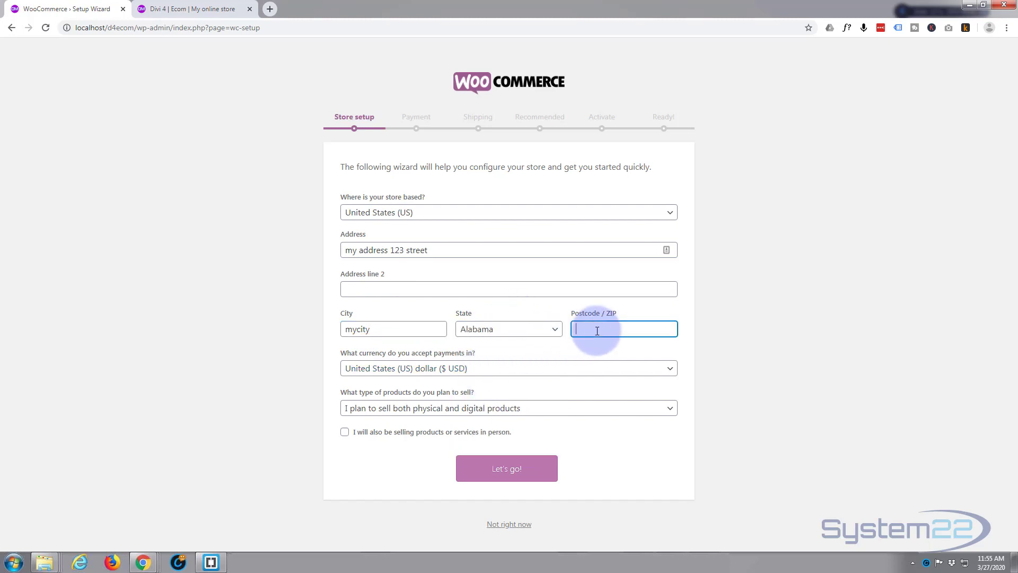
{"action": "type", "text": "54321"}
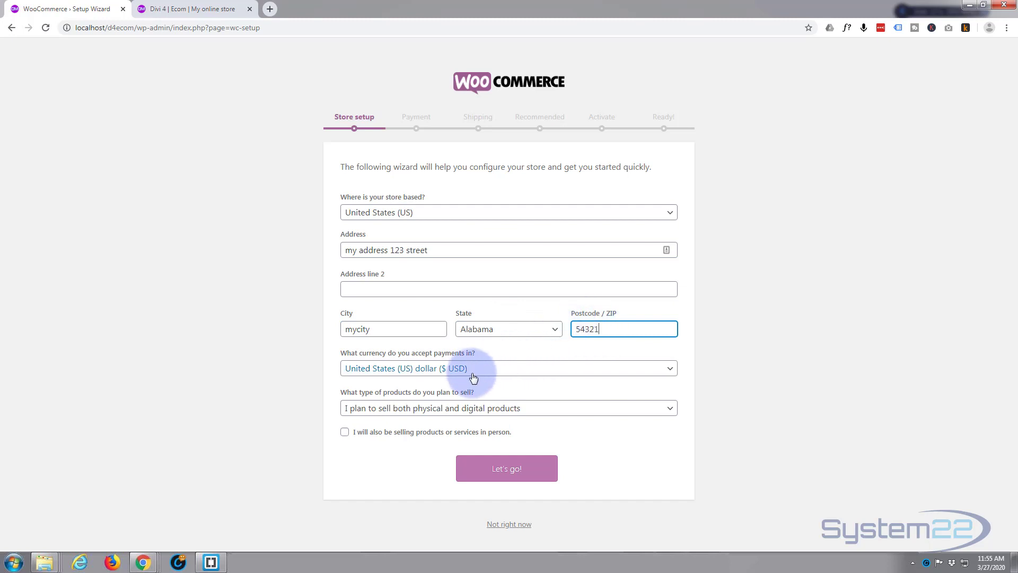
Select United States (US) dollar ($ USD) as the currency and submit the store setup without enabling usage tracking
{"action": "left_click", "coordinate": [590, 374]}
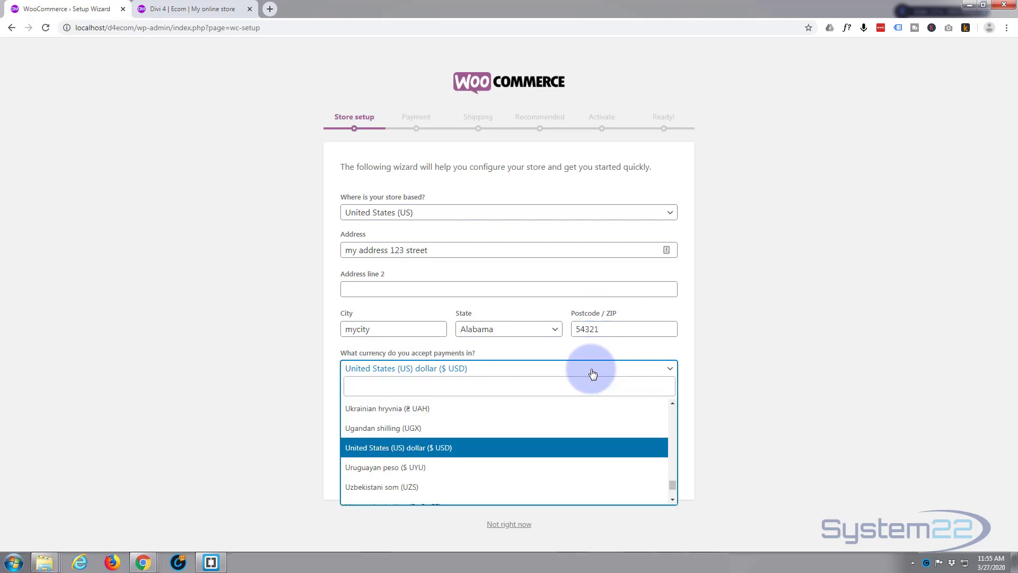
{"action": "left_click", "coordinate": [461, 450]}
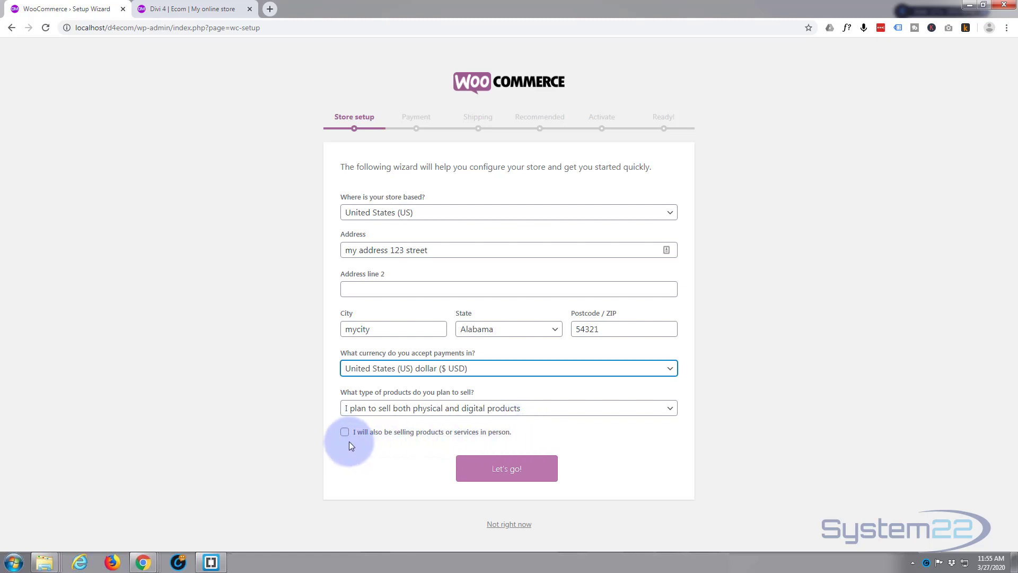
{"action": "left_click", "coordinate": [496, 473]}
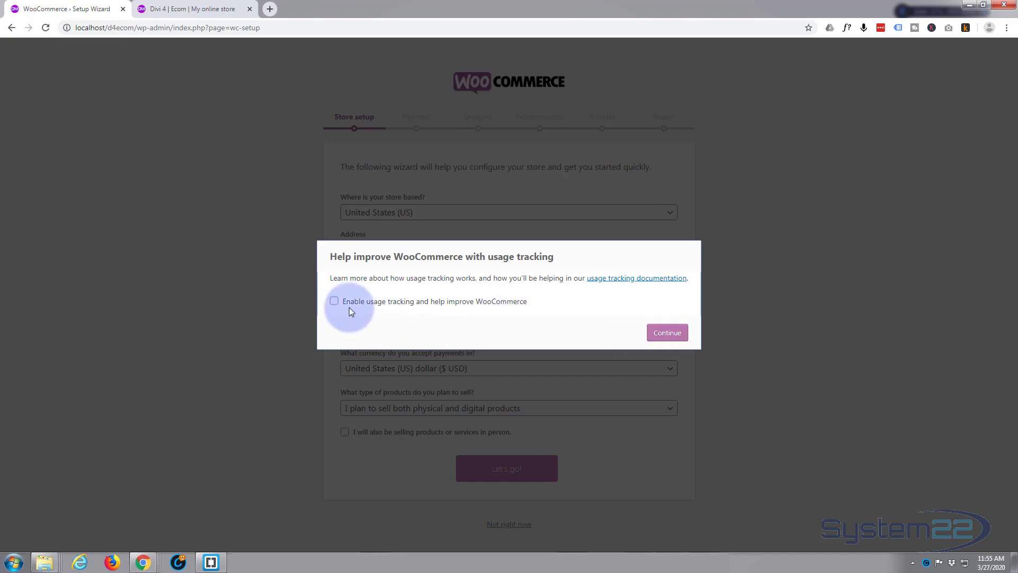
{"action": "left_click", "coordinate": [667, 333]}
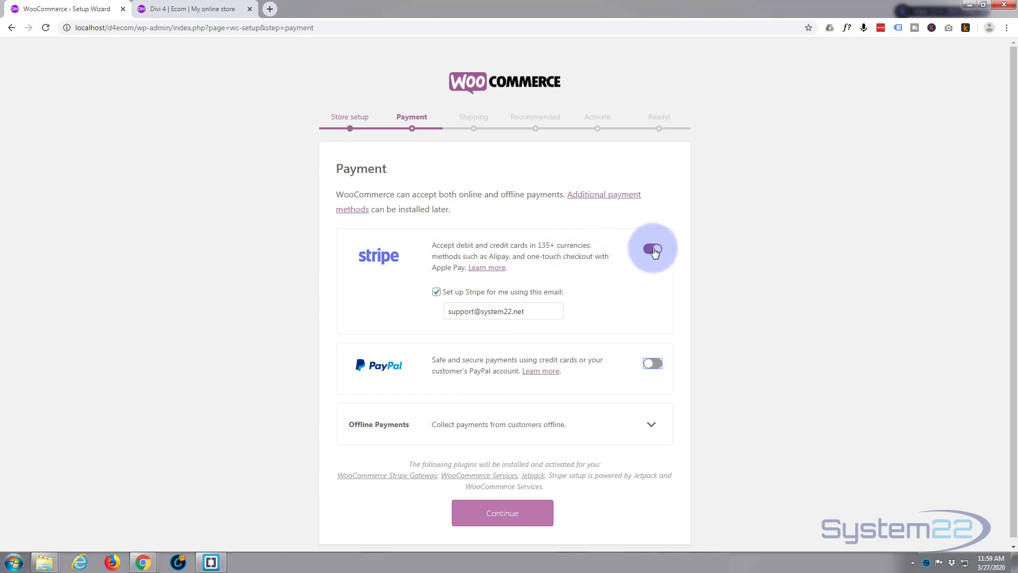
Disable Stripe, enable PayPal, and enter the email address for receiving PayPal payments
{"action": "left_click", "coordinate": [651, 250]}
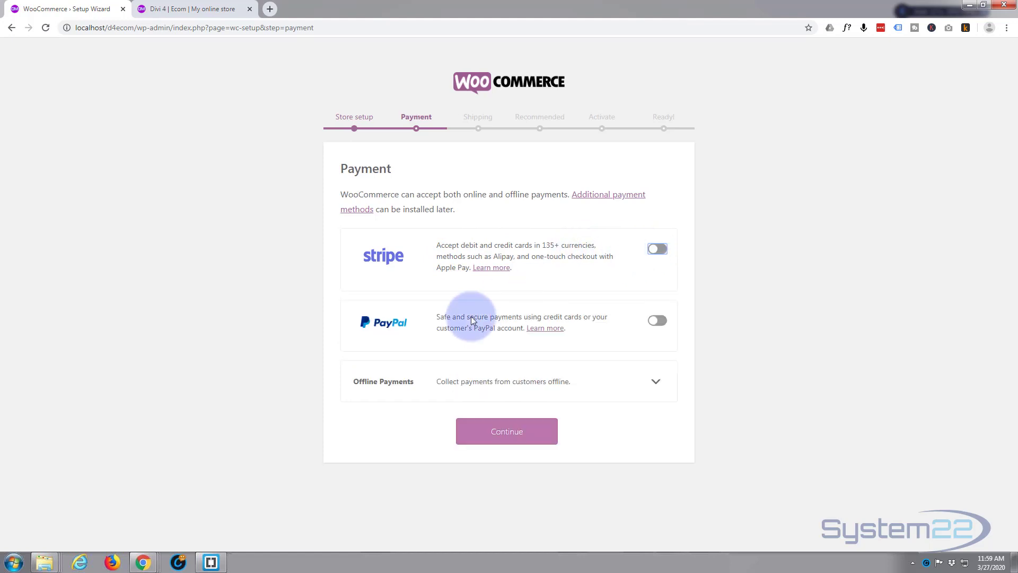
{"action": "left_click", "coordinate": [661, 321]}
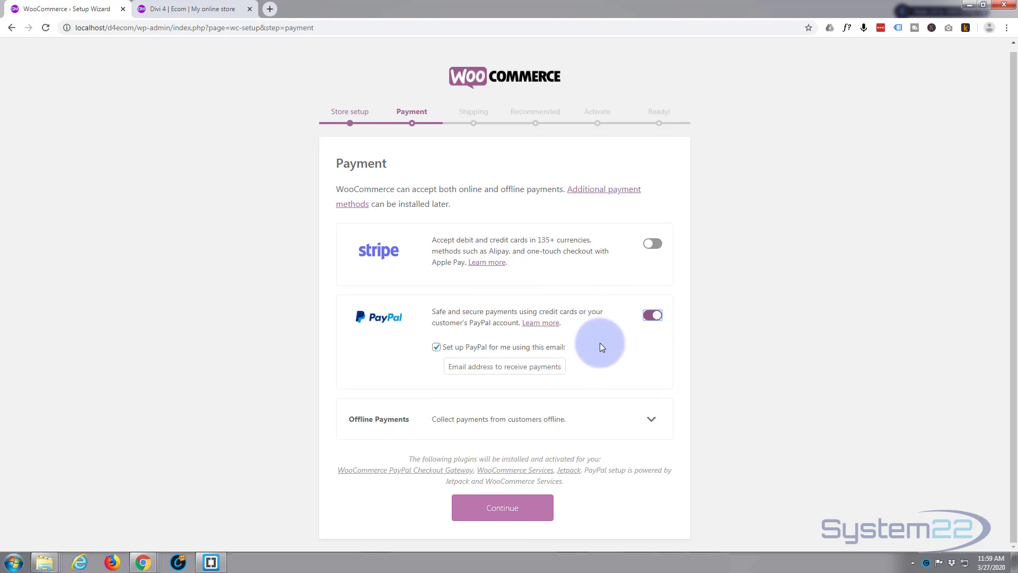
{"action": "left_click", "coordinate": [475, 371]}
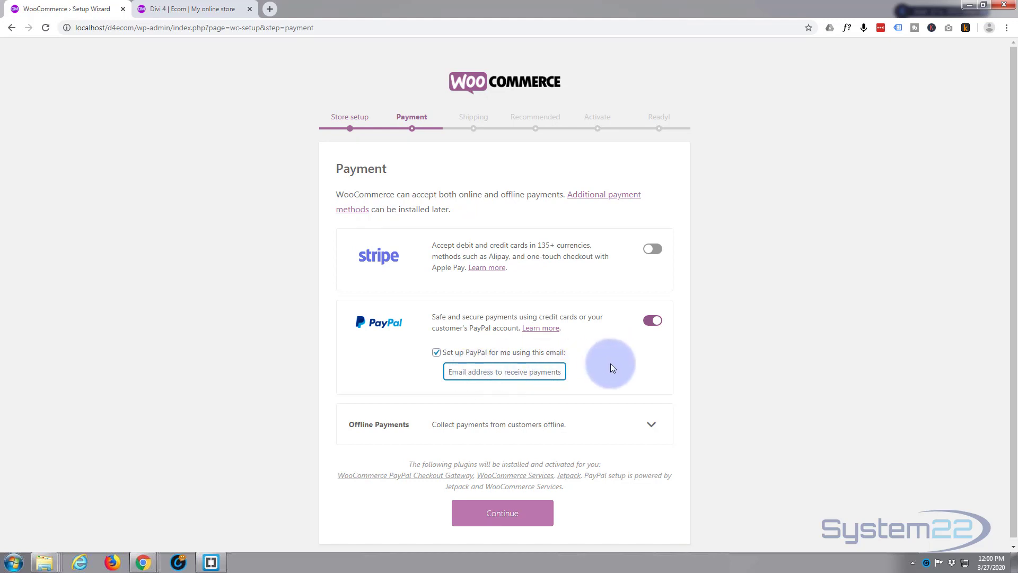
{"action": "type", "text": "me"}
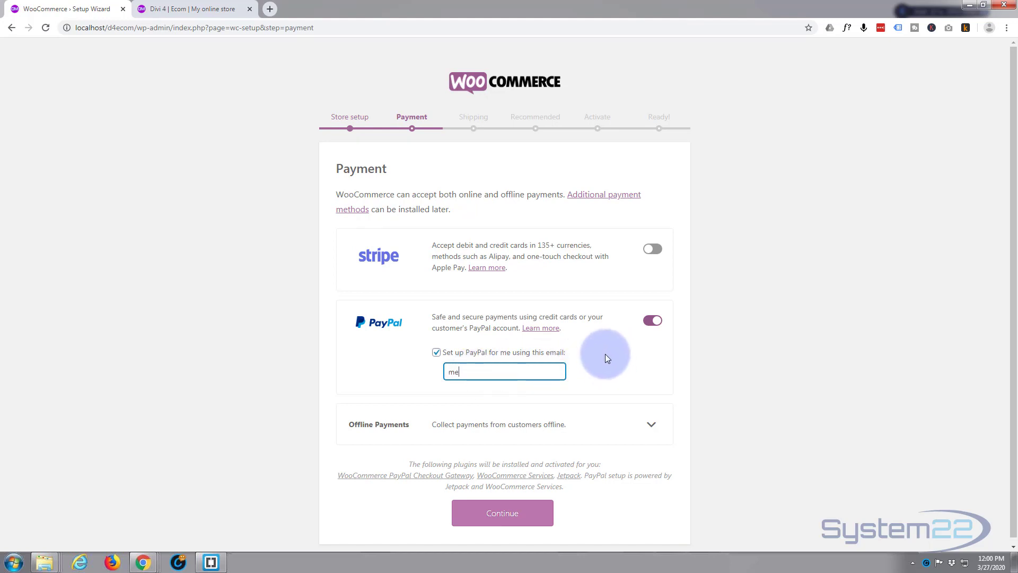
{"action": "type", "text": "@paypal.com"}
{"action": "left_click", "coordinate": [594, 348]}
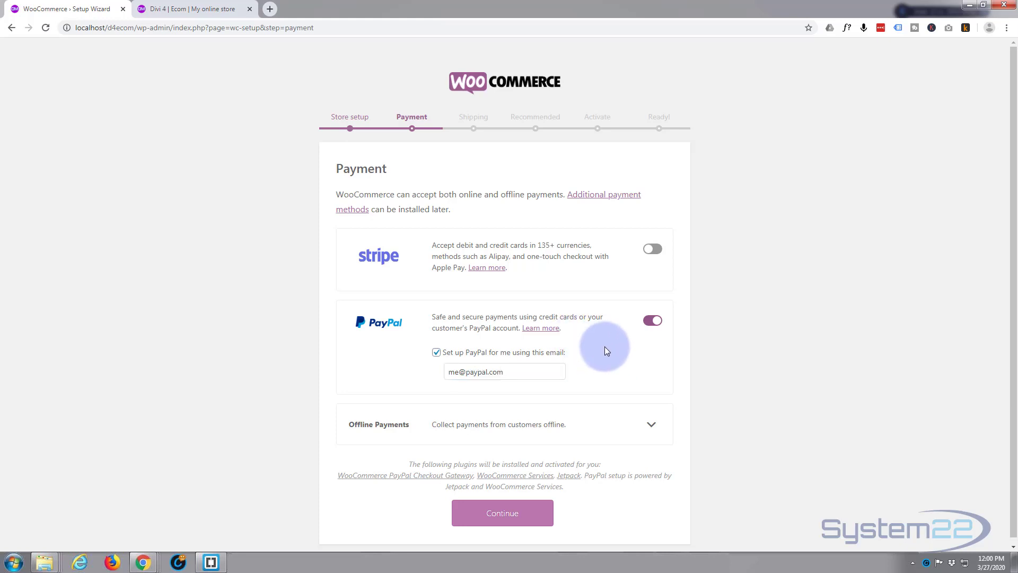
Expand the offline payments, switch check payments on and back off, and continue to the shipping setup
{"action": "scroll", "coordinate": [604, 347], "scroll_direction": "down", "scroll_amount": 1}
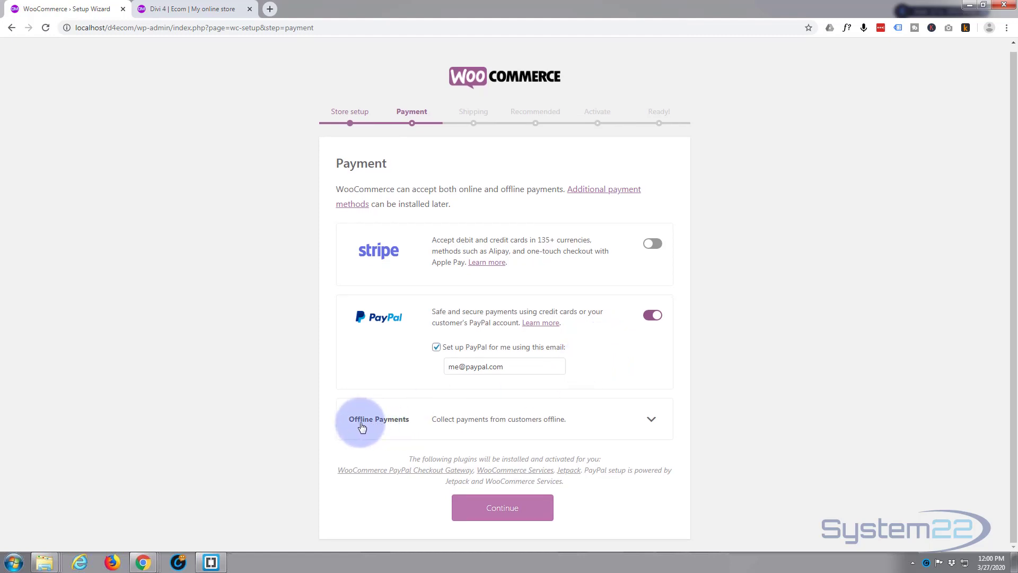
{"action": "left_click", "coordinate": [647, 420]}
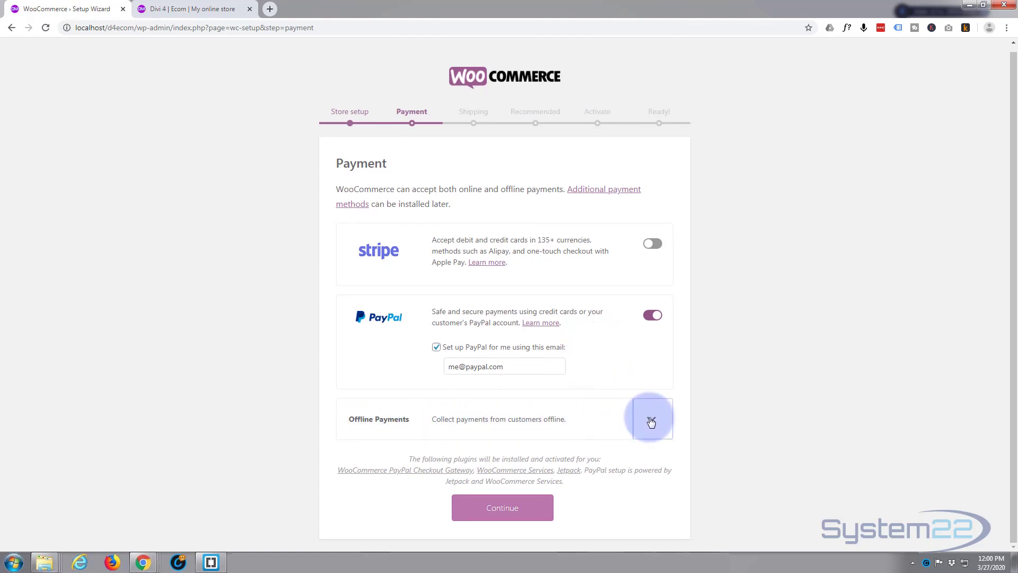
{"action": "scroll", "coordinate": [584, 406], "scroll_direction": "down", "scroll_amount": 3}
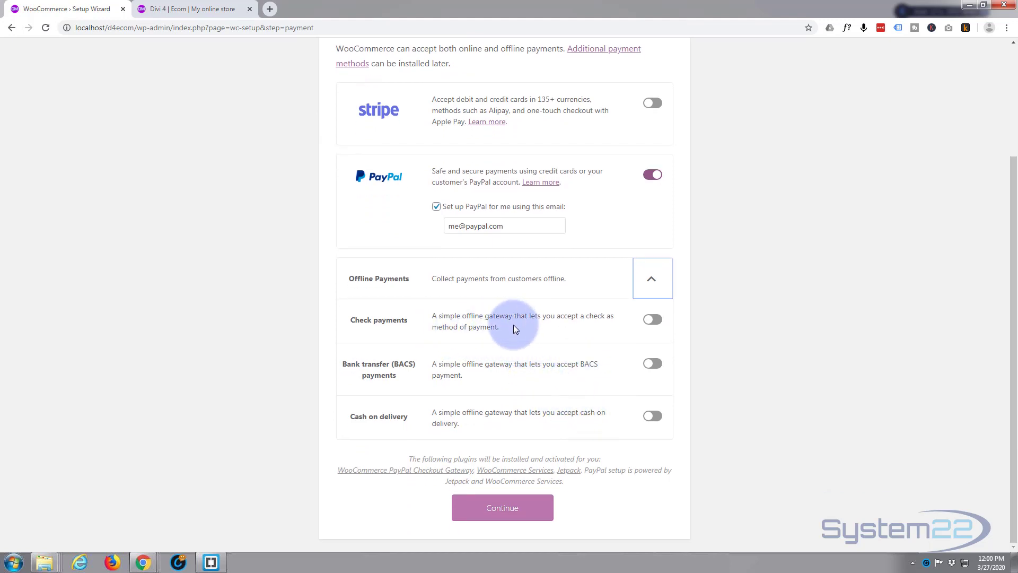
{"action": "left_click", "coordinate": [656, 321]}
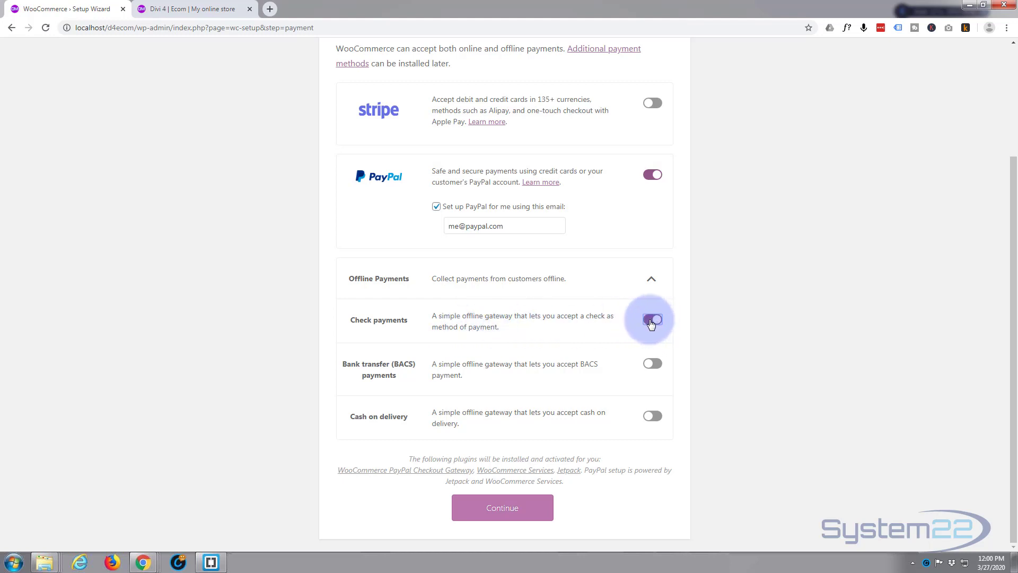
{"action": "left_click", "coordinate": [656, 321]}
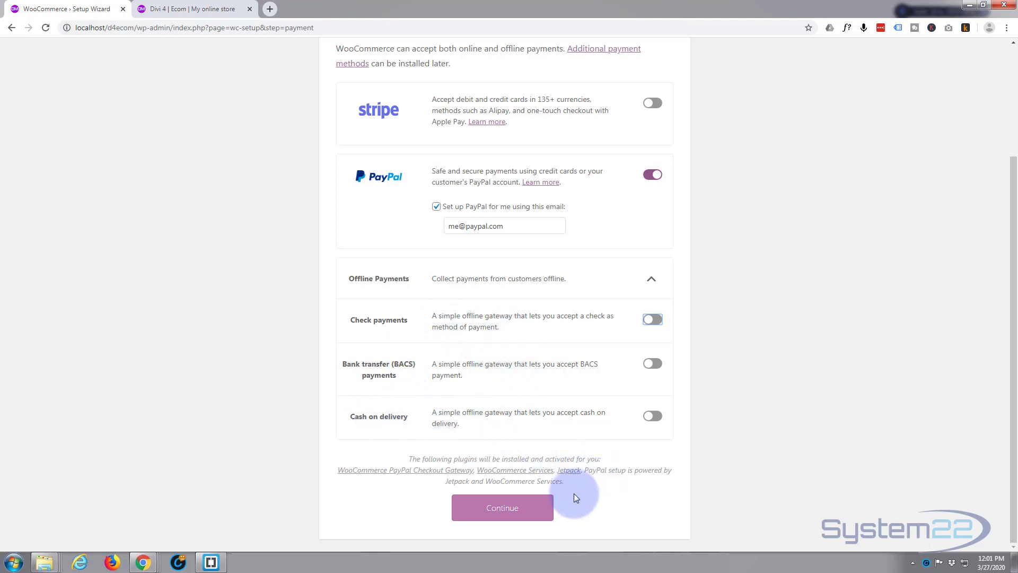
{"action": "left_click", "coordinate": [503, 508]}
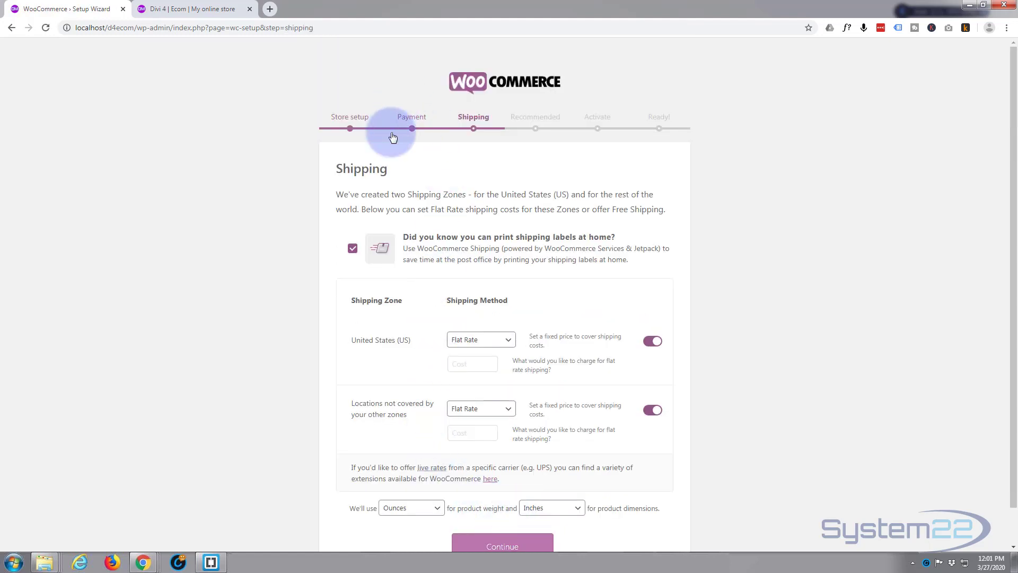
Keep Flat Rate as the shipping method for the United States (US) zone and set its cost to 20.00
{"action": "scroll", "coordinate": [401, 199], "scroll_direction": "down", "scroll_amount": 1}
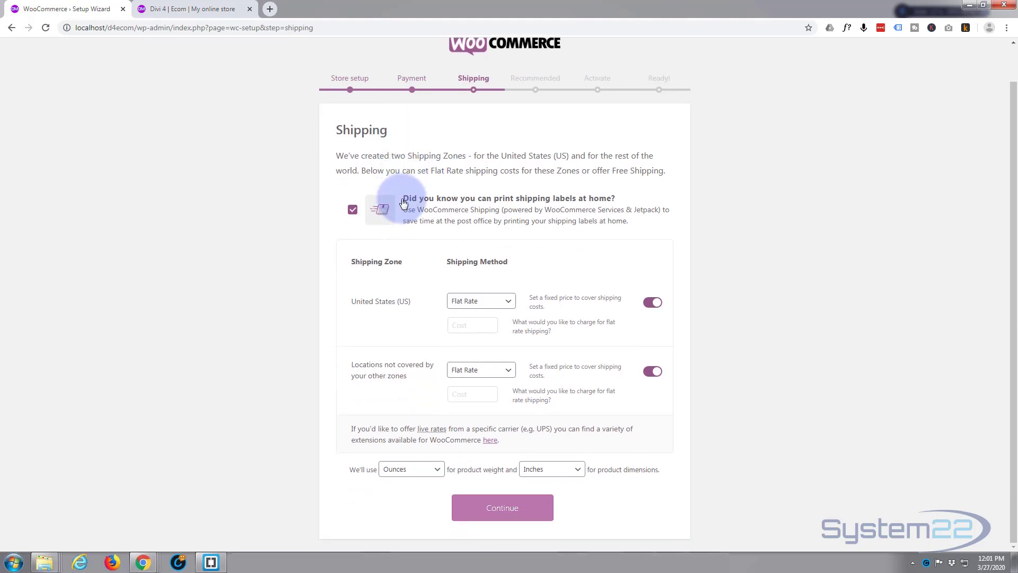
{"action": "left_click", "coordinate": [489, 300]}
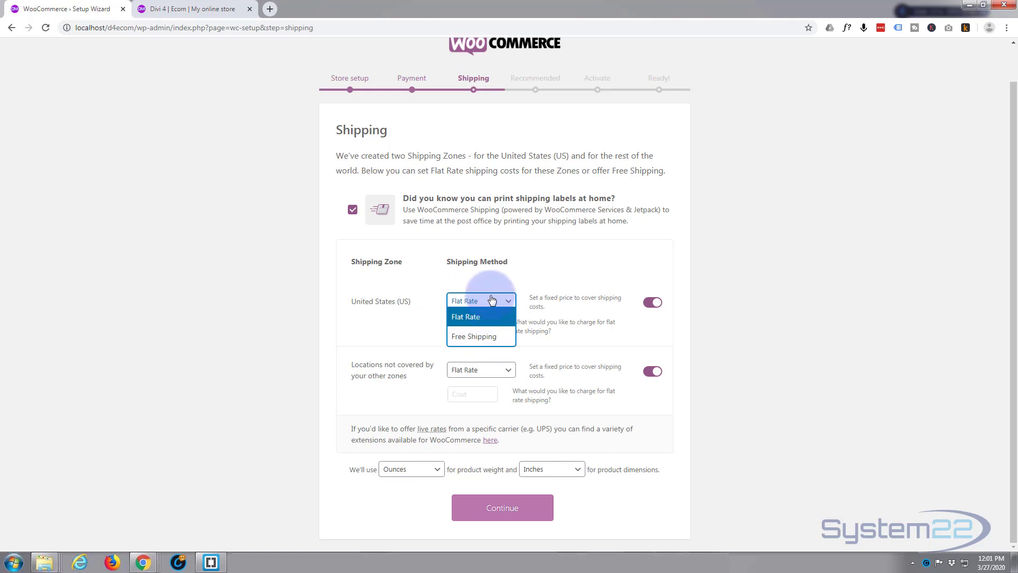
{"action": "left_click", "coordinate": [492, 300]}
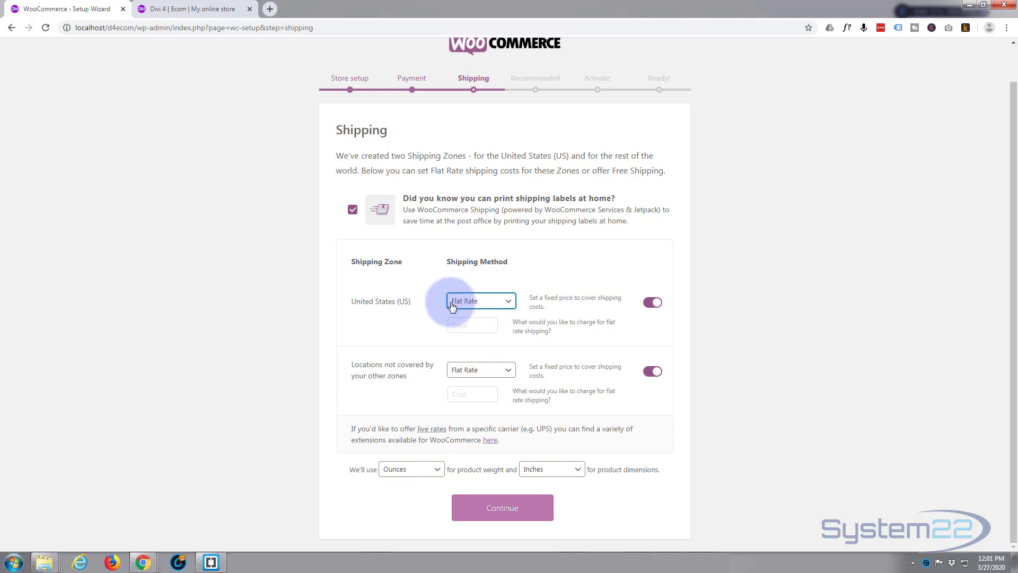
{"action": "left_click", "coordinate": [462, 325]}
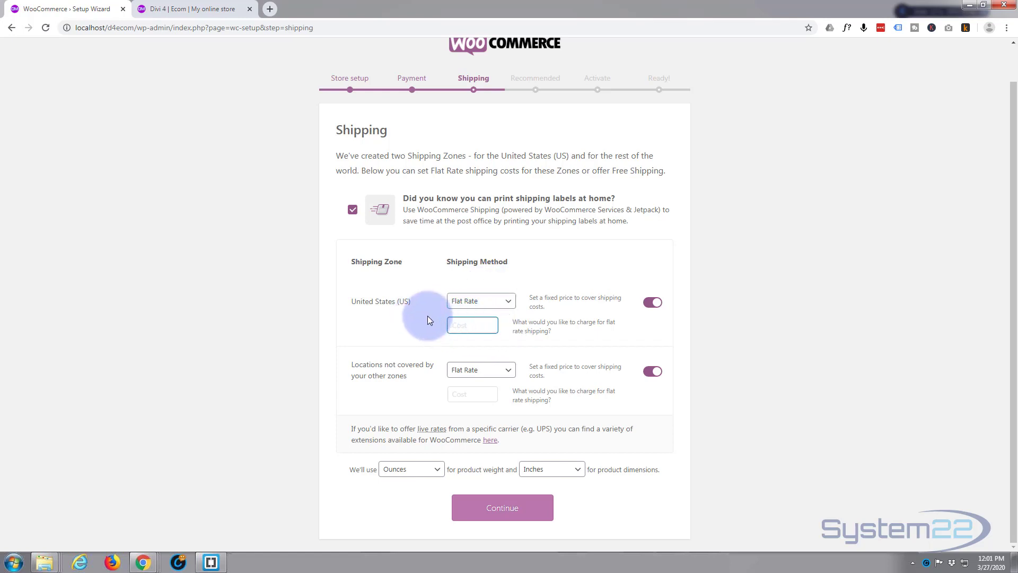
{"action": "type", "text": "20.00"}
{"action": "left_click", "coordinate": [415, 332]}
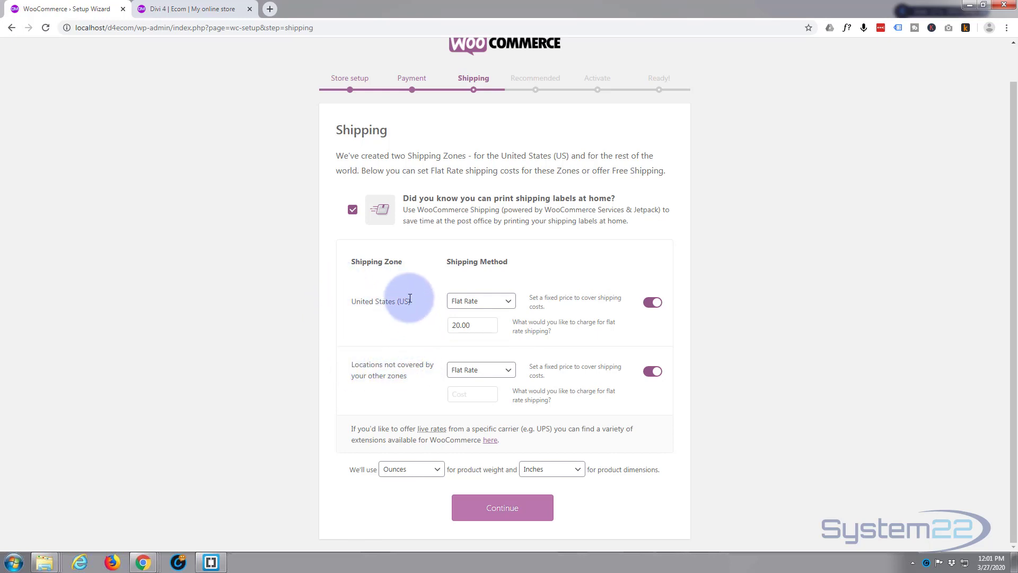
Keep Flat Rate for locations not covered by other zones and disable shipping for that zone
{"action": "left_click", "coordinate": [498, 374]}
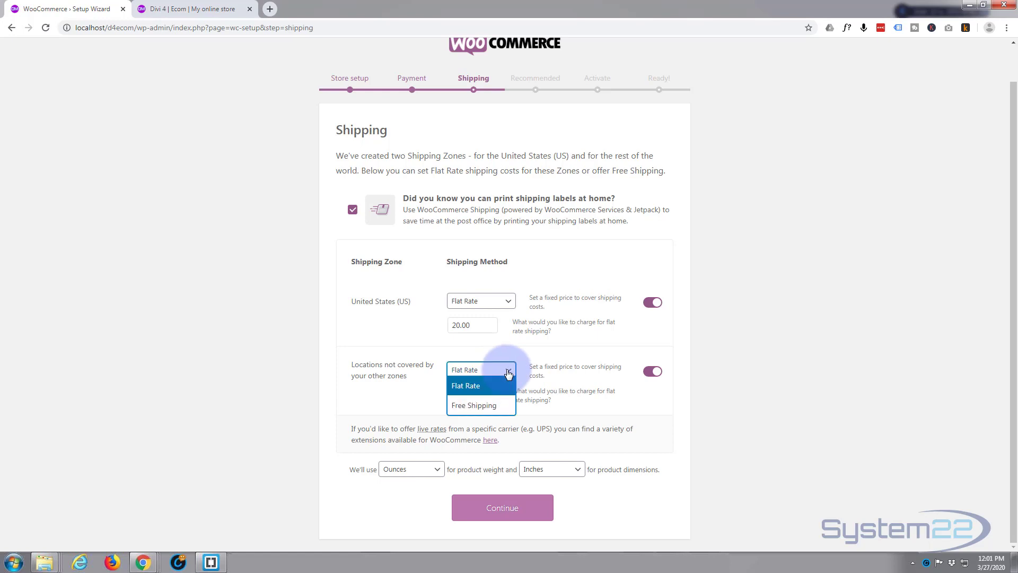
{"action": "left_click", "coordinate": [491, 376]}
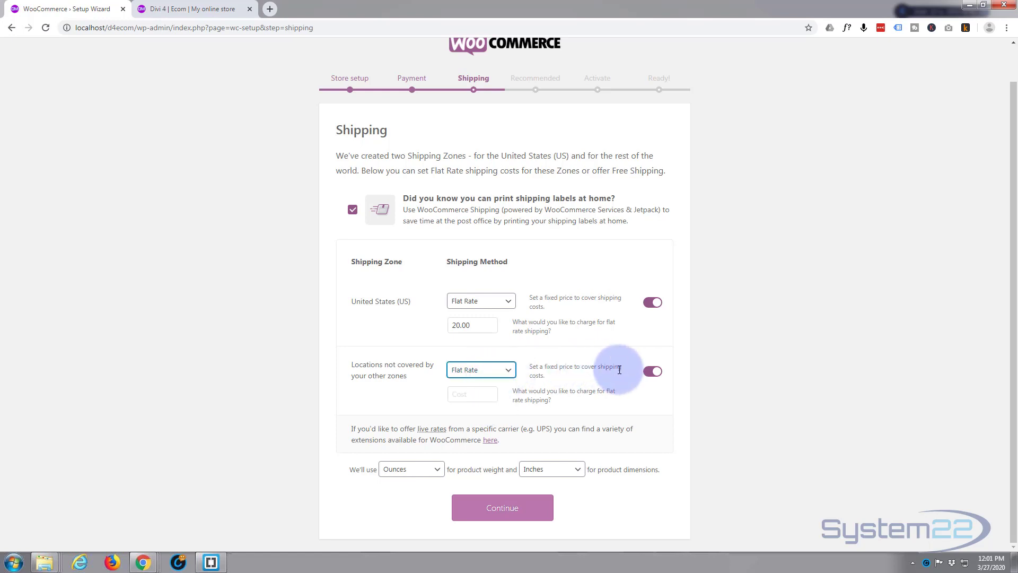
{"action": "left_click", "coordinate": [651, 372]}
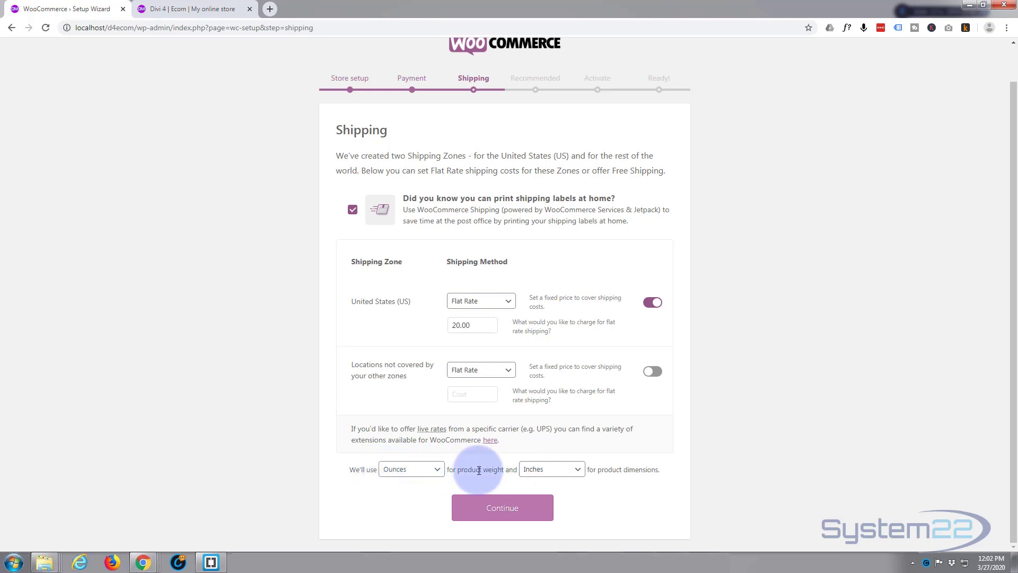
Check the unit options, keep Ounces for product weight and Inches for dimensions, and continue to the recommended features
{"action": "left_click", "coordinate": [437, 472]}
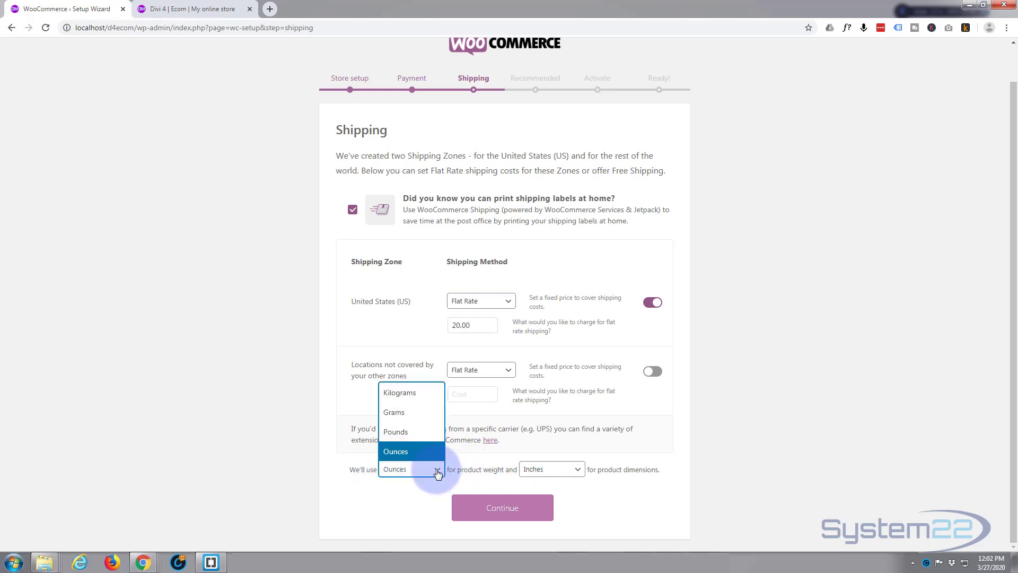
{"action": "left_click", "coordinate": [430, 486]}
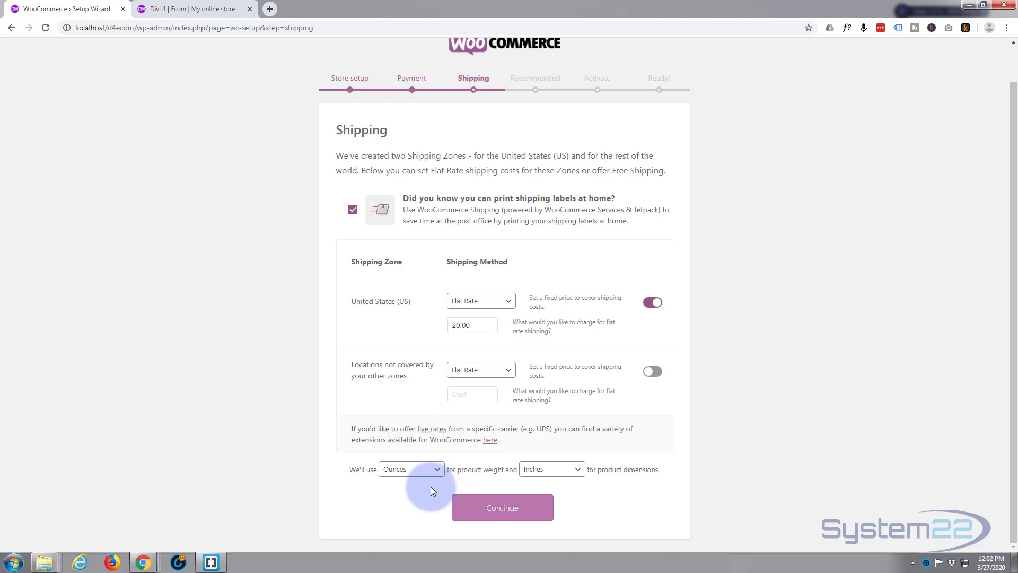
{"action": "left_click", "coordinate": [551, 471]}
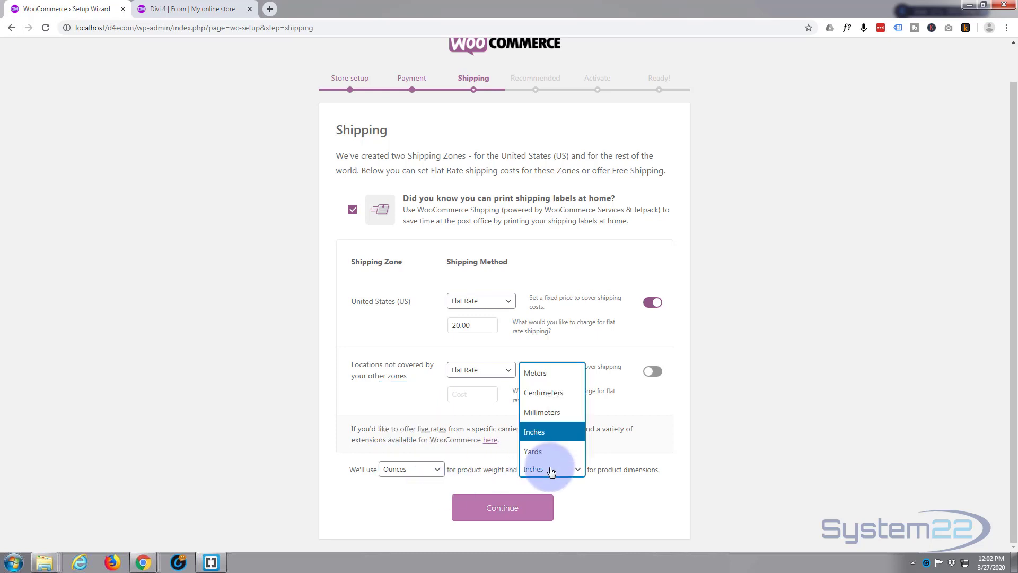
{"action": "left_click", "coordinate": [588, 492]}
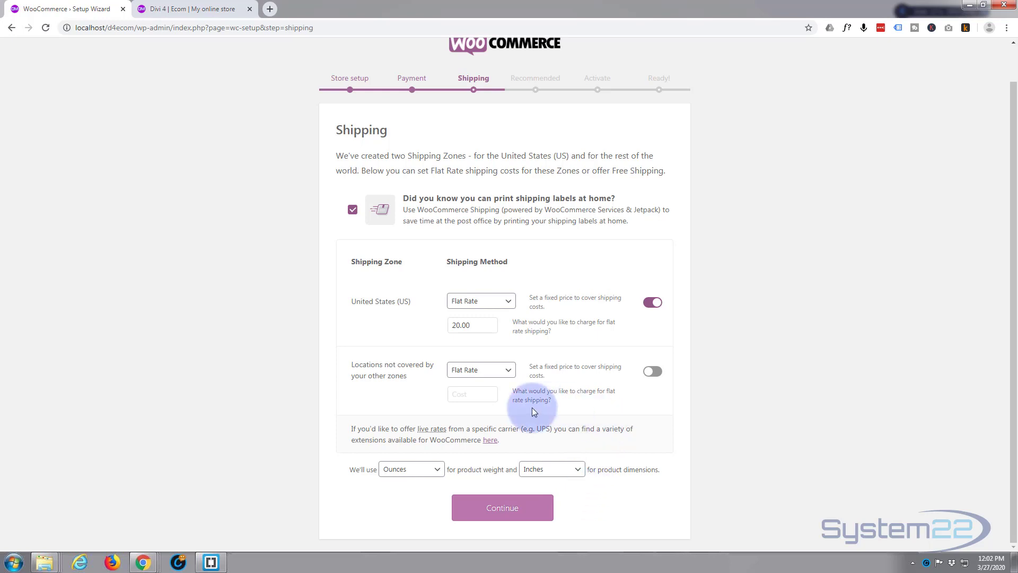
{"action": "left_click", "coordinate": [506, 510]}
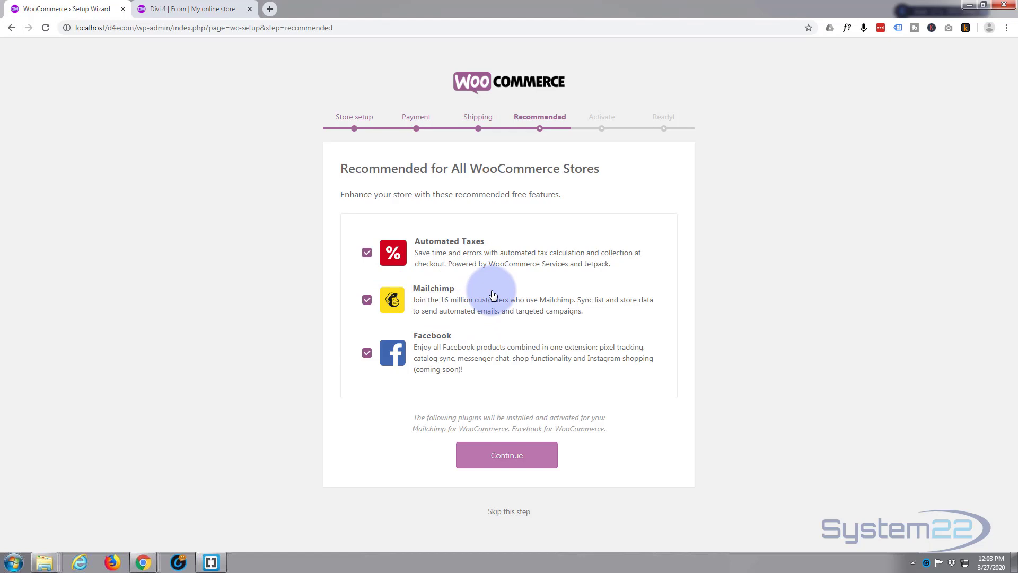
Deselect Mailchimp and Facebook, leave Automated Taxes selected, and continue to the activation stage
{"action": "left_click", "coordinate": [367, 301]}
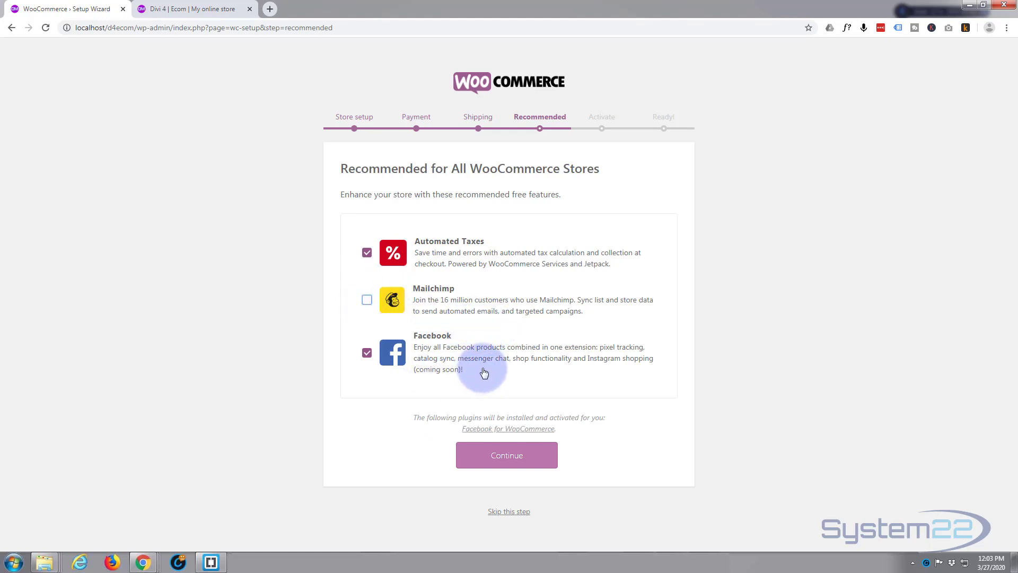
{"action": "left_click", "coordinate": [367, 353]}
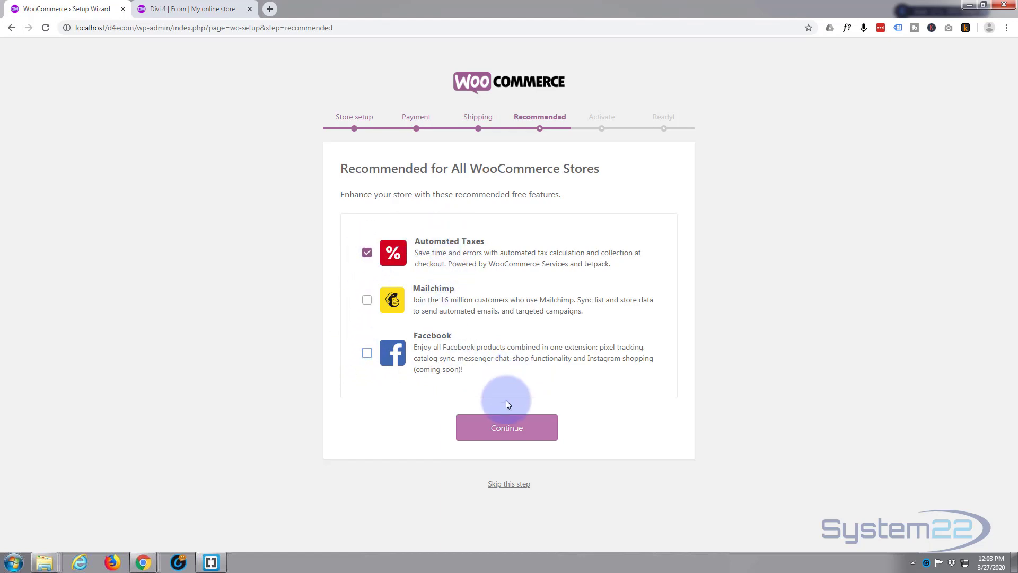
{"action": "left_click", "coordinate": [507, 428]}
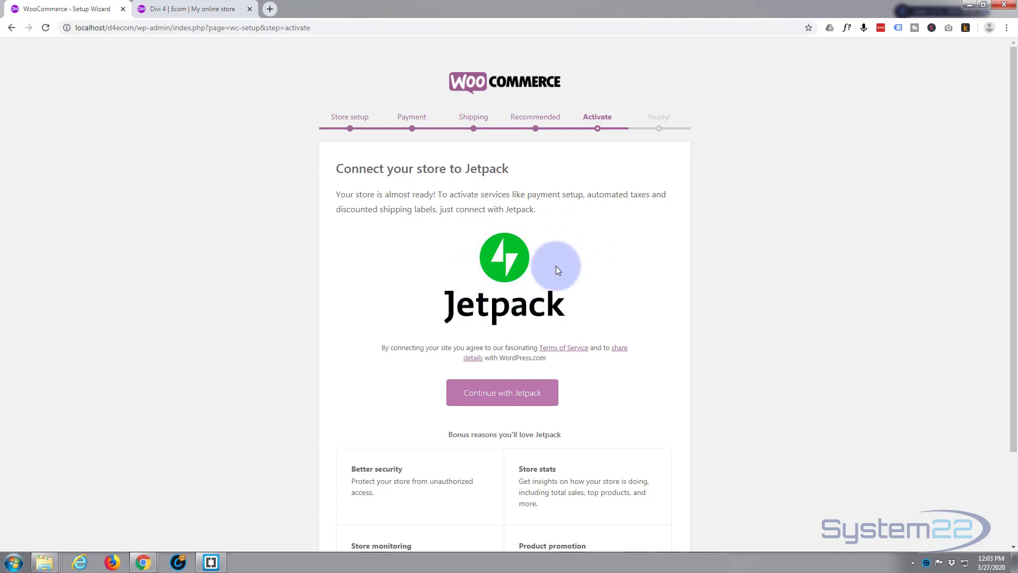
Review the Jetpack connection offer and skip that step of the setup wizard
{"action": "scroll", "coordinate": [570, 244], "scroll_direction": "down", "scroll_amount": 2}
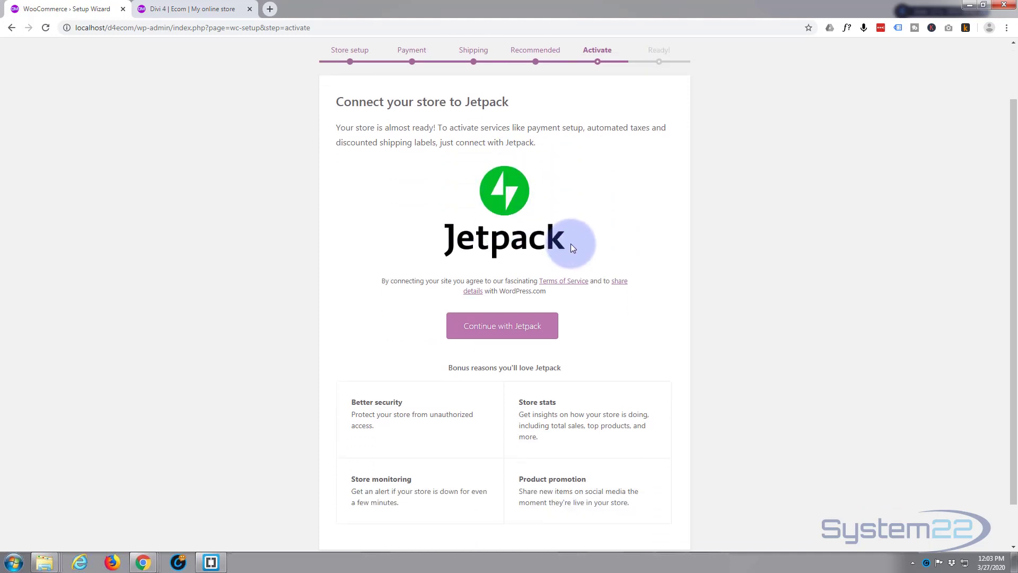
{"action": "scroll", "coordinate": [570, 244], "scroll_direction": "up", "scroll_amount": 1}
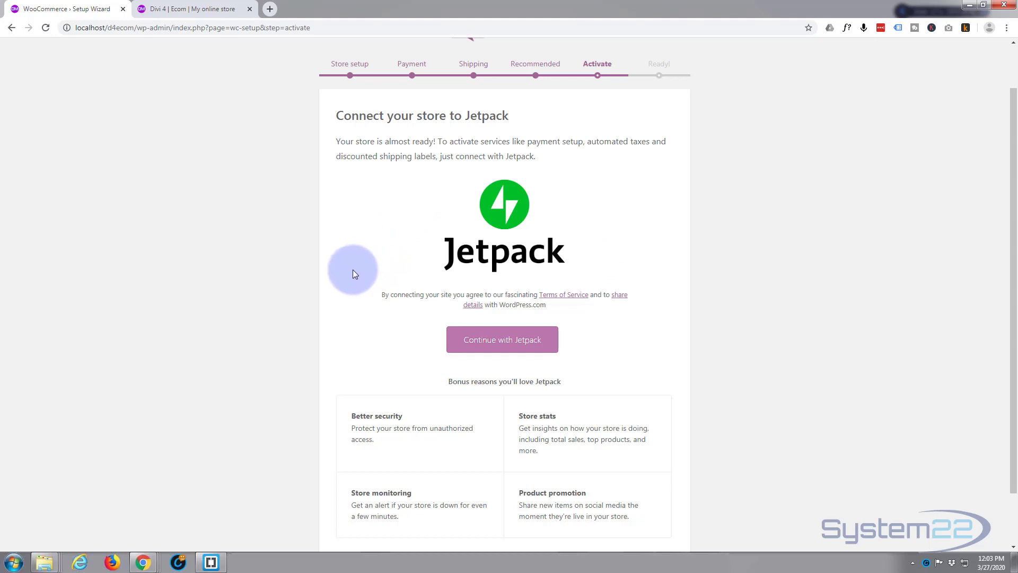
{"action": "scroll", "coordinate": [352, 269], "scroll_direction": "down", "scroll_amount": 2}
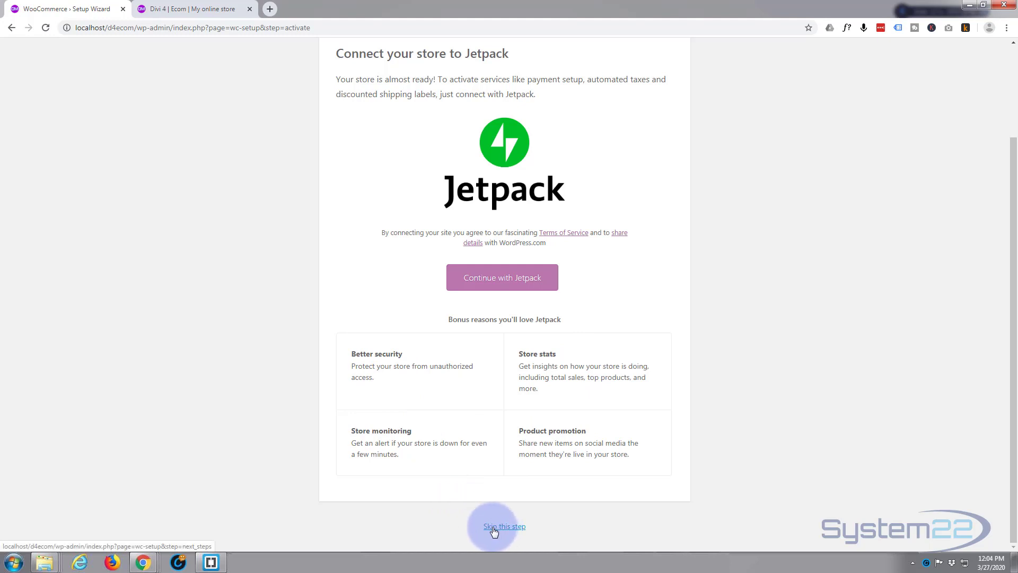
{"action": "left_click", "coordinate": [509, 529]}
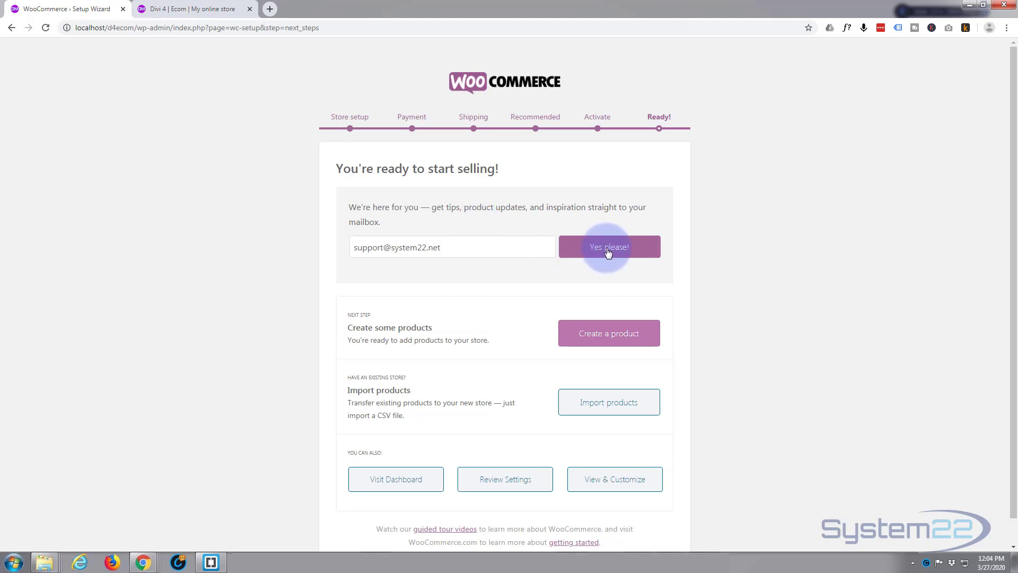
Clear the email address from the newsletter sign-up and leave the wizard for the WordPress dashboard
{"action": "left_click", "coordinate": [527, 249]}
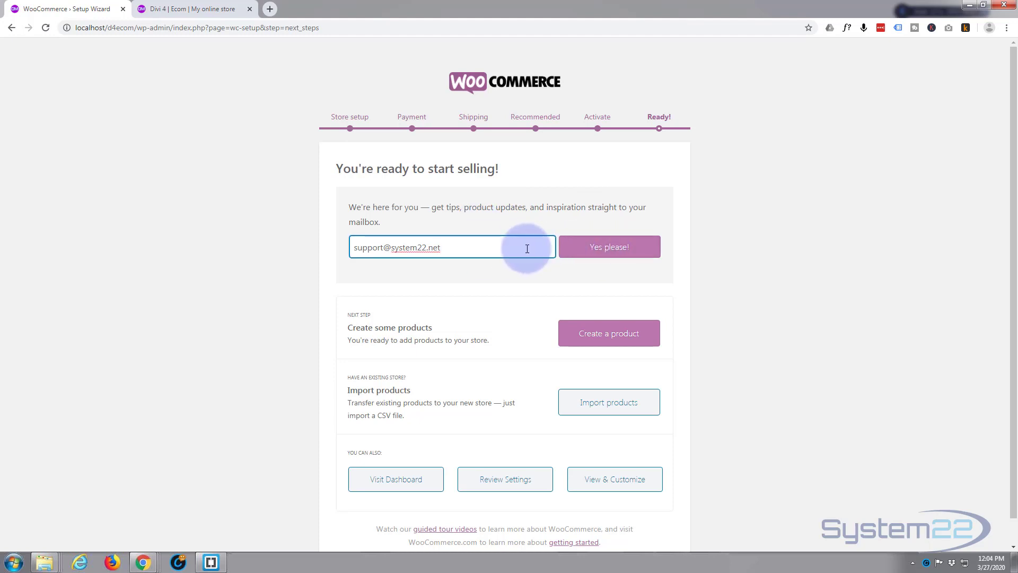
{"action": "scroll", "coordinate": [509, 303], "scroll_direction": "down", "scroll_amount": 1}
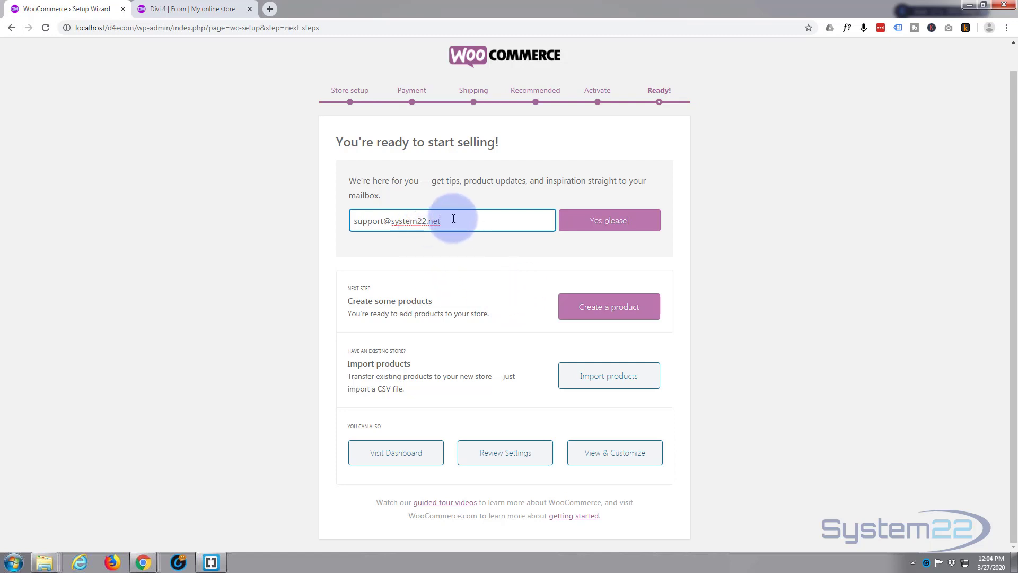
{"action": "left_click_drag", "start_coordinate": [454, 219], "coordinate": [325, 228]}
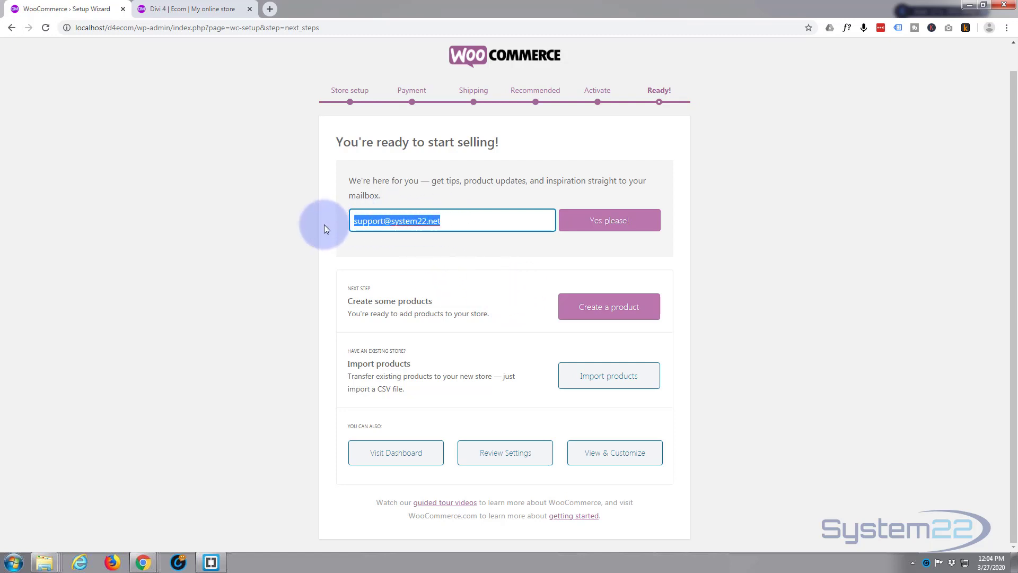
{"action": "key", "text": "BackSpace"}
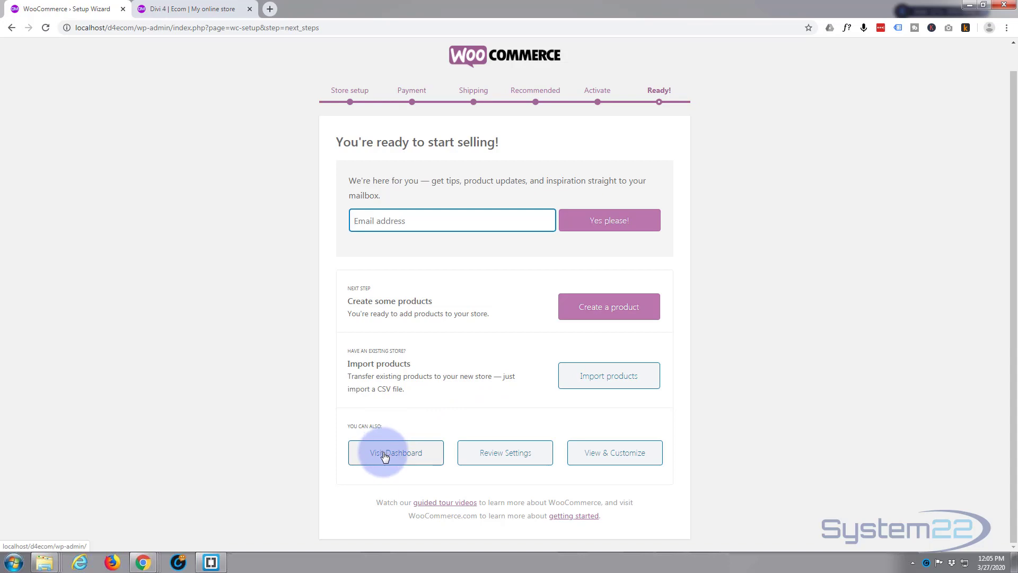
{"action": "left_click", "coordinate": [384, 456]}
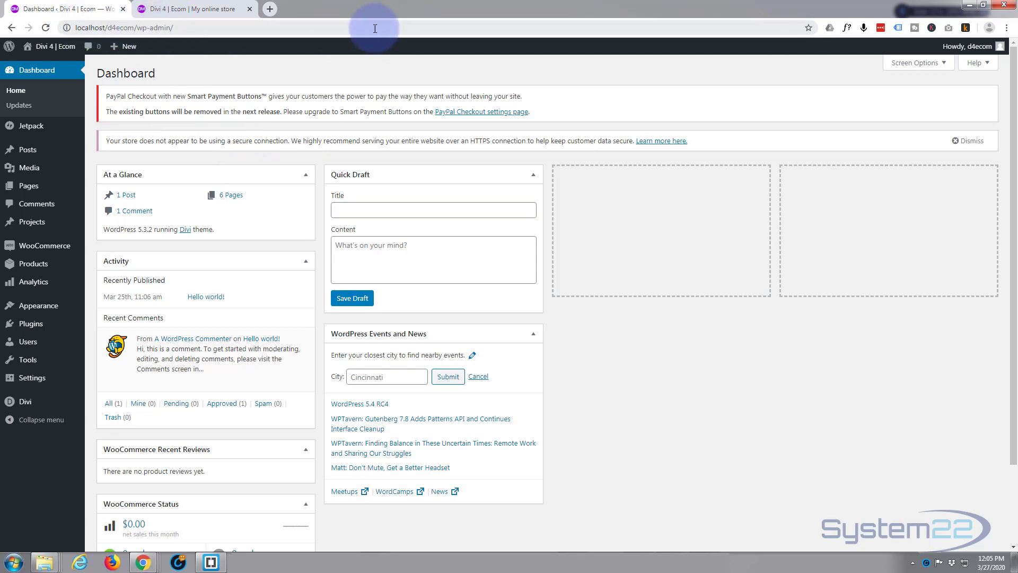
Dismiss the notice about the store's missing secure connection and open the PayPal Checkout settings page in a new tab
{"action": "left_click", "coordinate": [969, 141]}
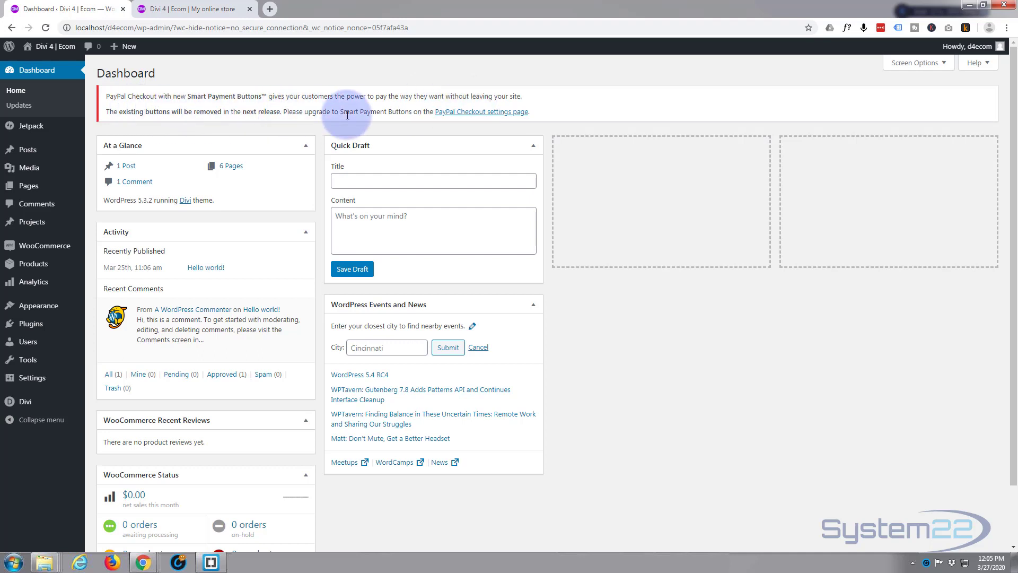
{"action": "left_click", "coordinate": [480, 112], "text": "ctrl"}
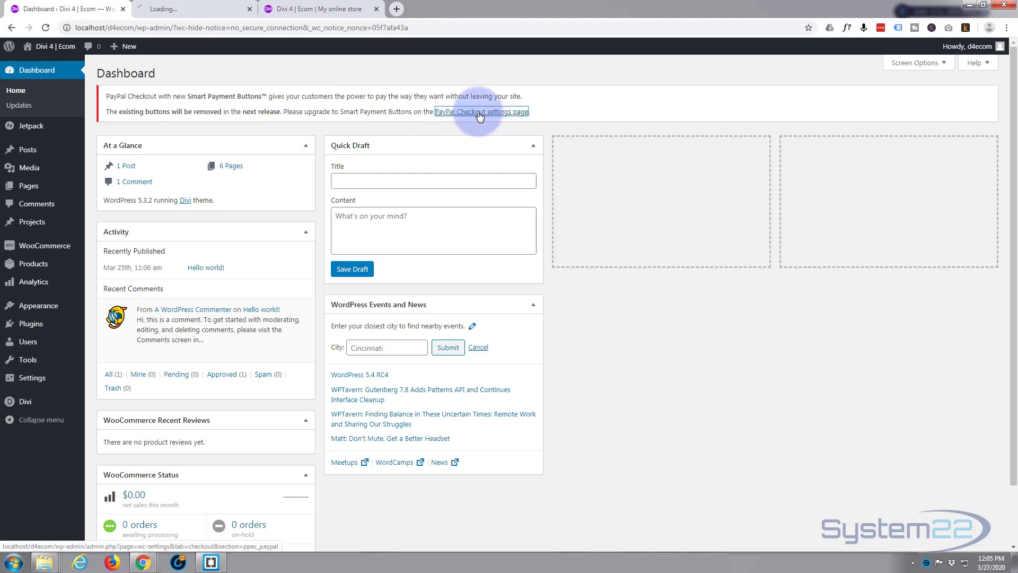
{"action": "left_click", "coordinate": [189, 10]}
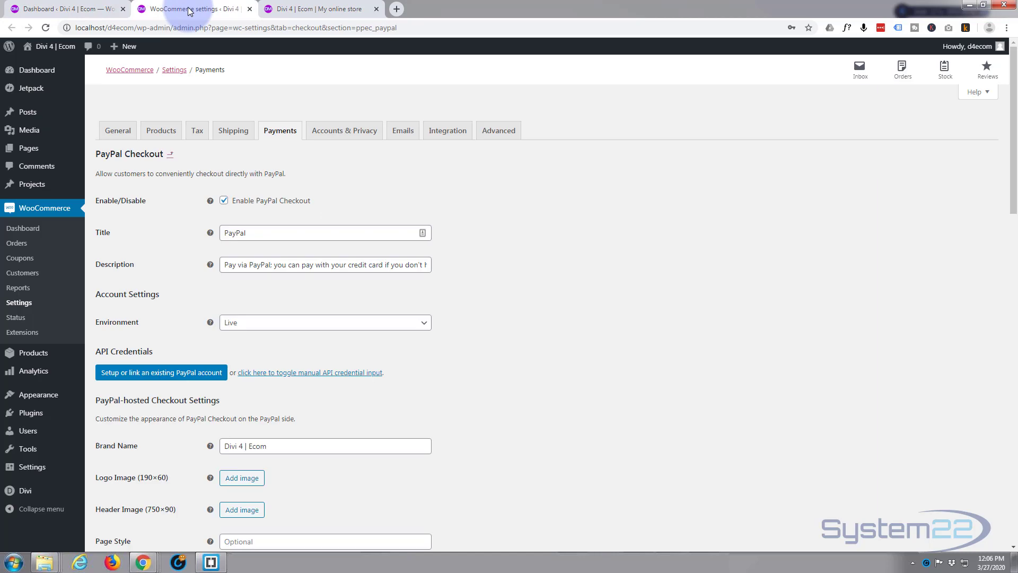
Review the PayPal Checkout settings, turn off Use Smart Payment Buttons, and save the changes
{"action": "scroll", "coordinate": [453, 196], "scroll_direction": "down", "scroll_amount": 8}
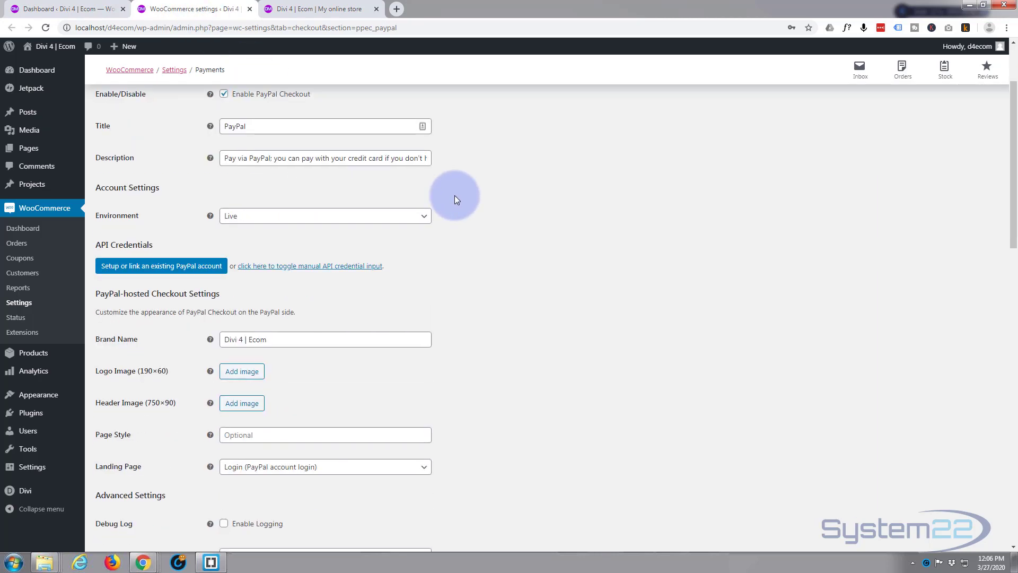
{"action": "scroll", "coordinate": [454, 196], "scroll_direction": "down", "scroll_amount": 7}
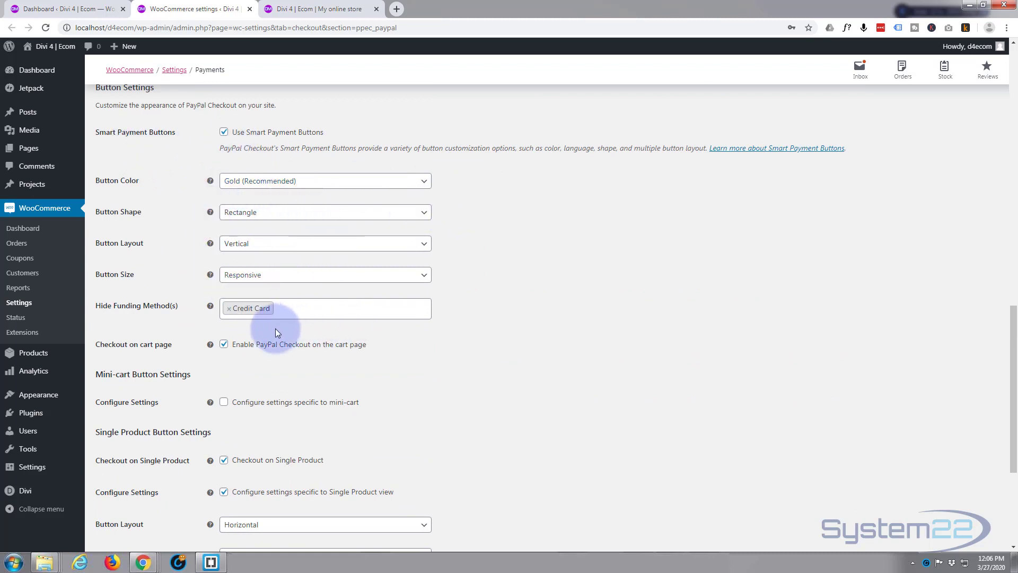
{"action": "scroll", "coordinate": [534, 271], "scroll_direction": "down", "scroll_amount": 3}
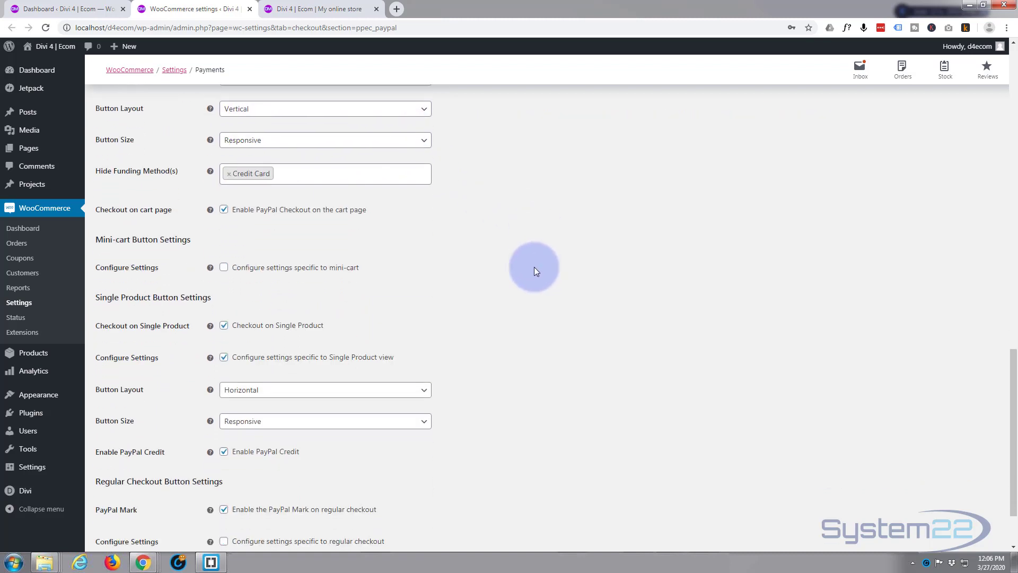
{"action": "scroll", "coordinate": [534, 271], "scroll_direction": "down", "scroll_amount": 2}
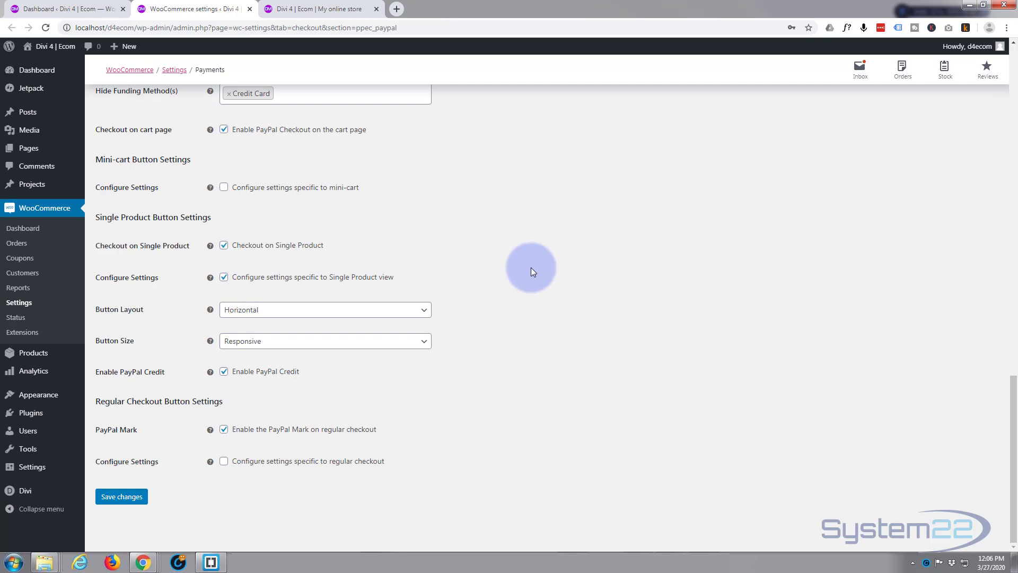
{"action": "scroll", "coordinate": [533, 271], "scroll_direction": "up", "scroll_amount": 6}
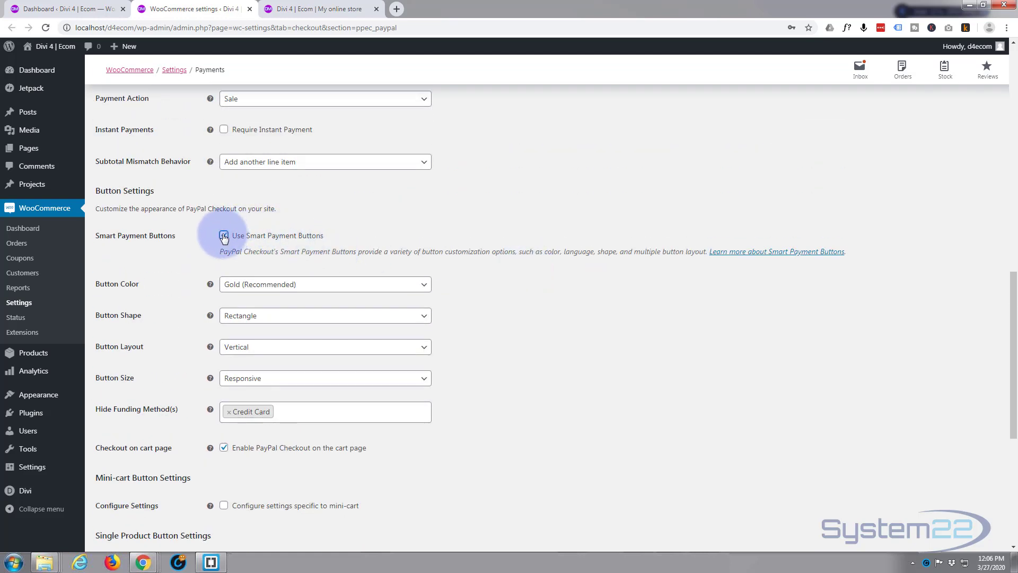
{"action": "left_click", "coordinate": [224, 235]}
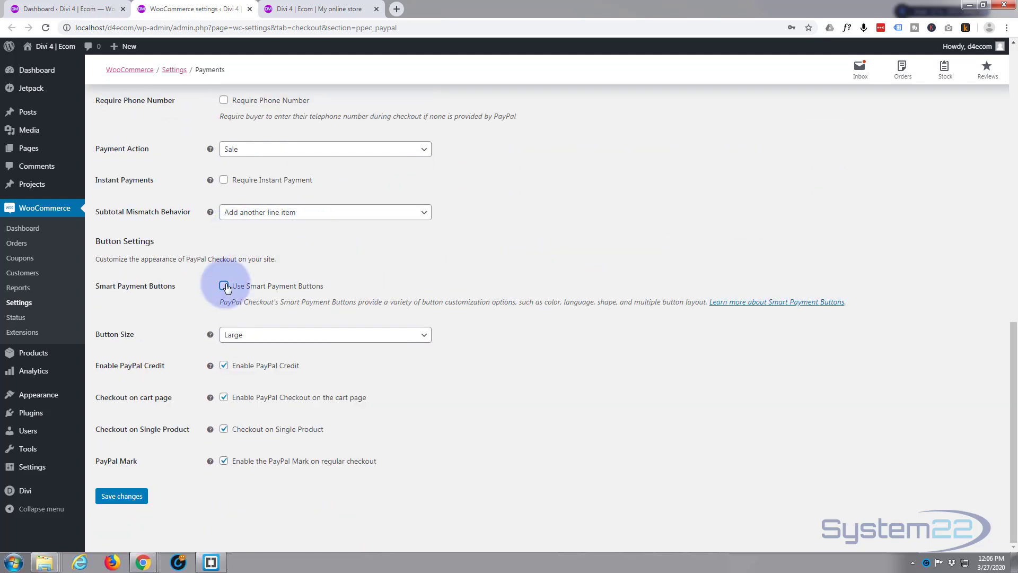
{"action": "left_click", "coordinate": [121, 497]}
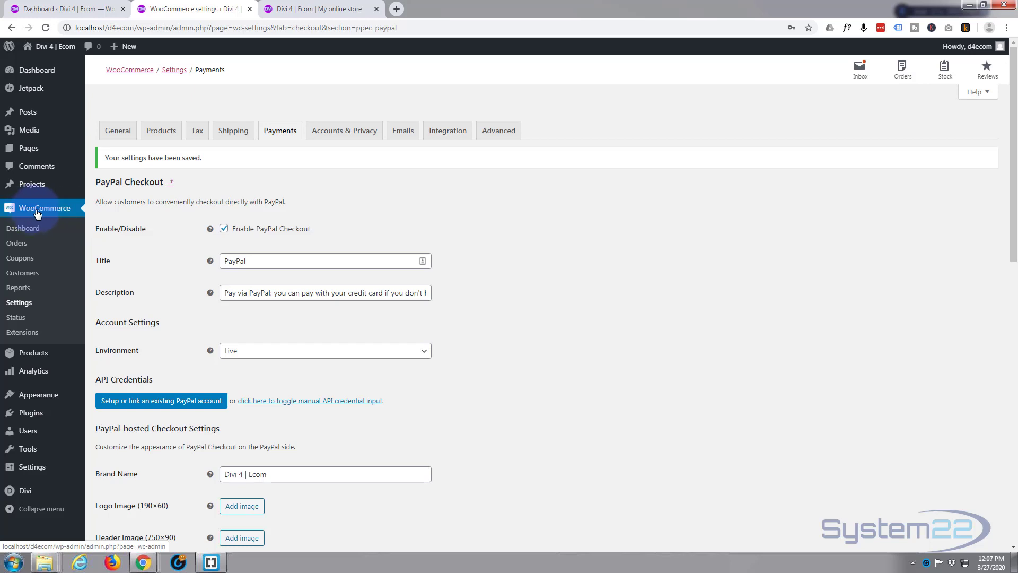
Open the WooCommerce dashboard and look over the store's admin sections, including the Analytics options and site links
{"action": "left_click", "coordinate": [55, 212]}
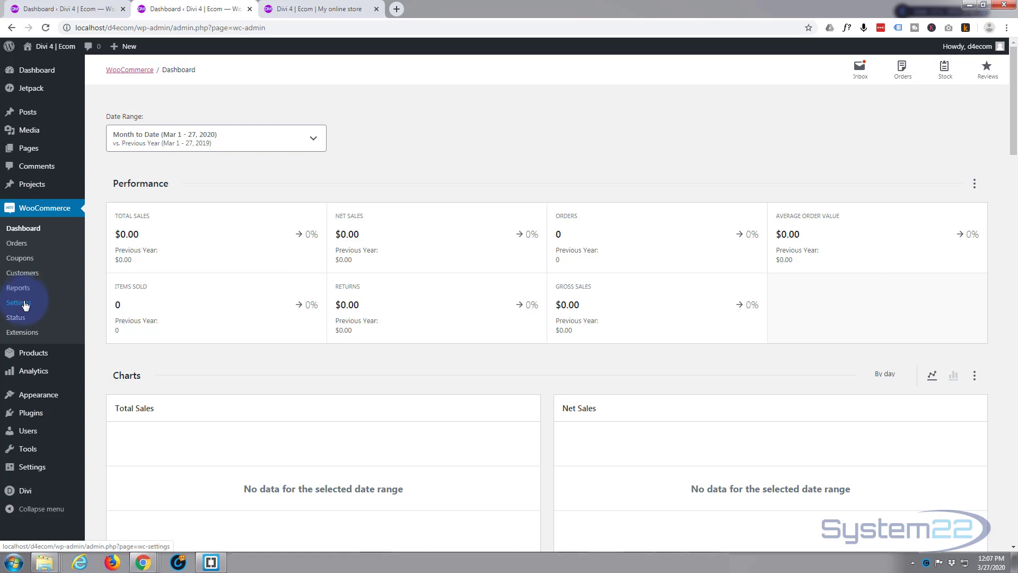
{"action": "mouse_move", "coordinate": [29, 359]}
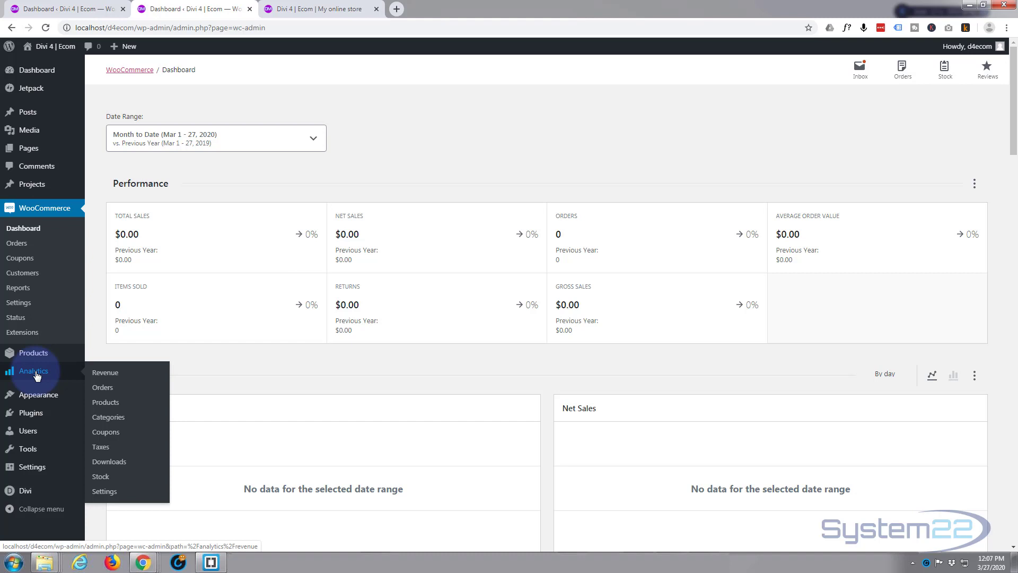
{"action": "mouse_move", "coordinate": [50, 49]}
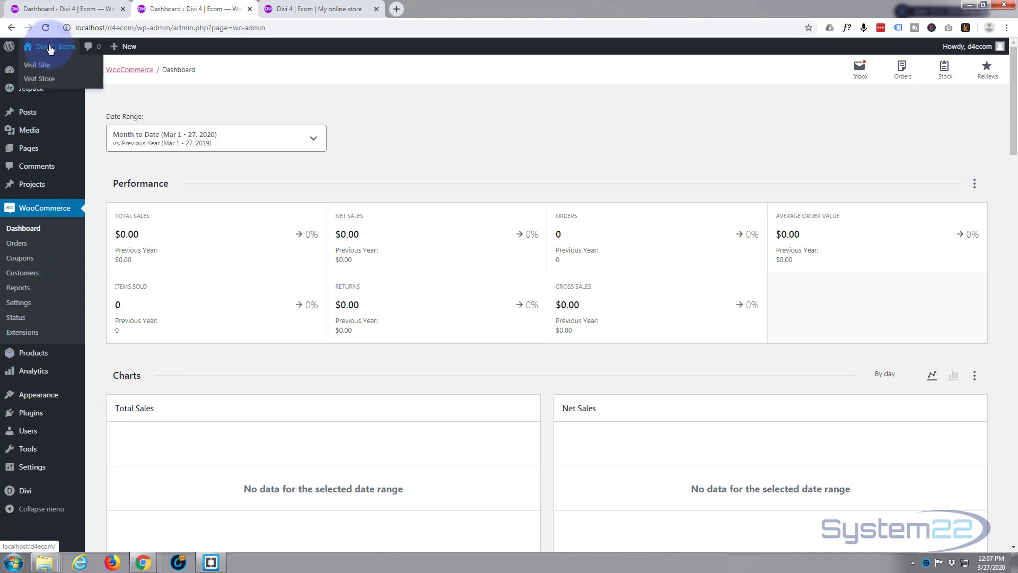